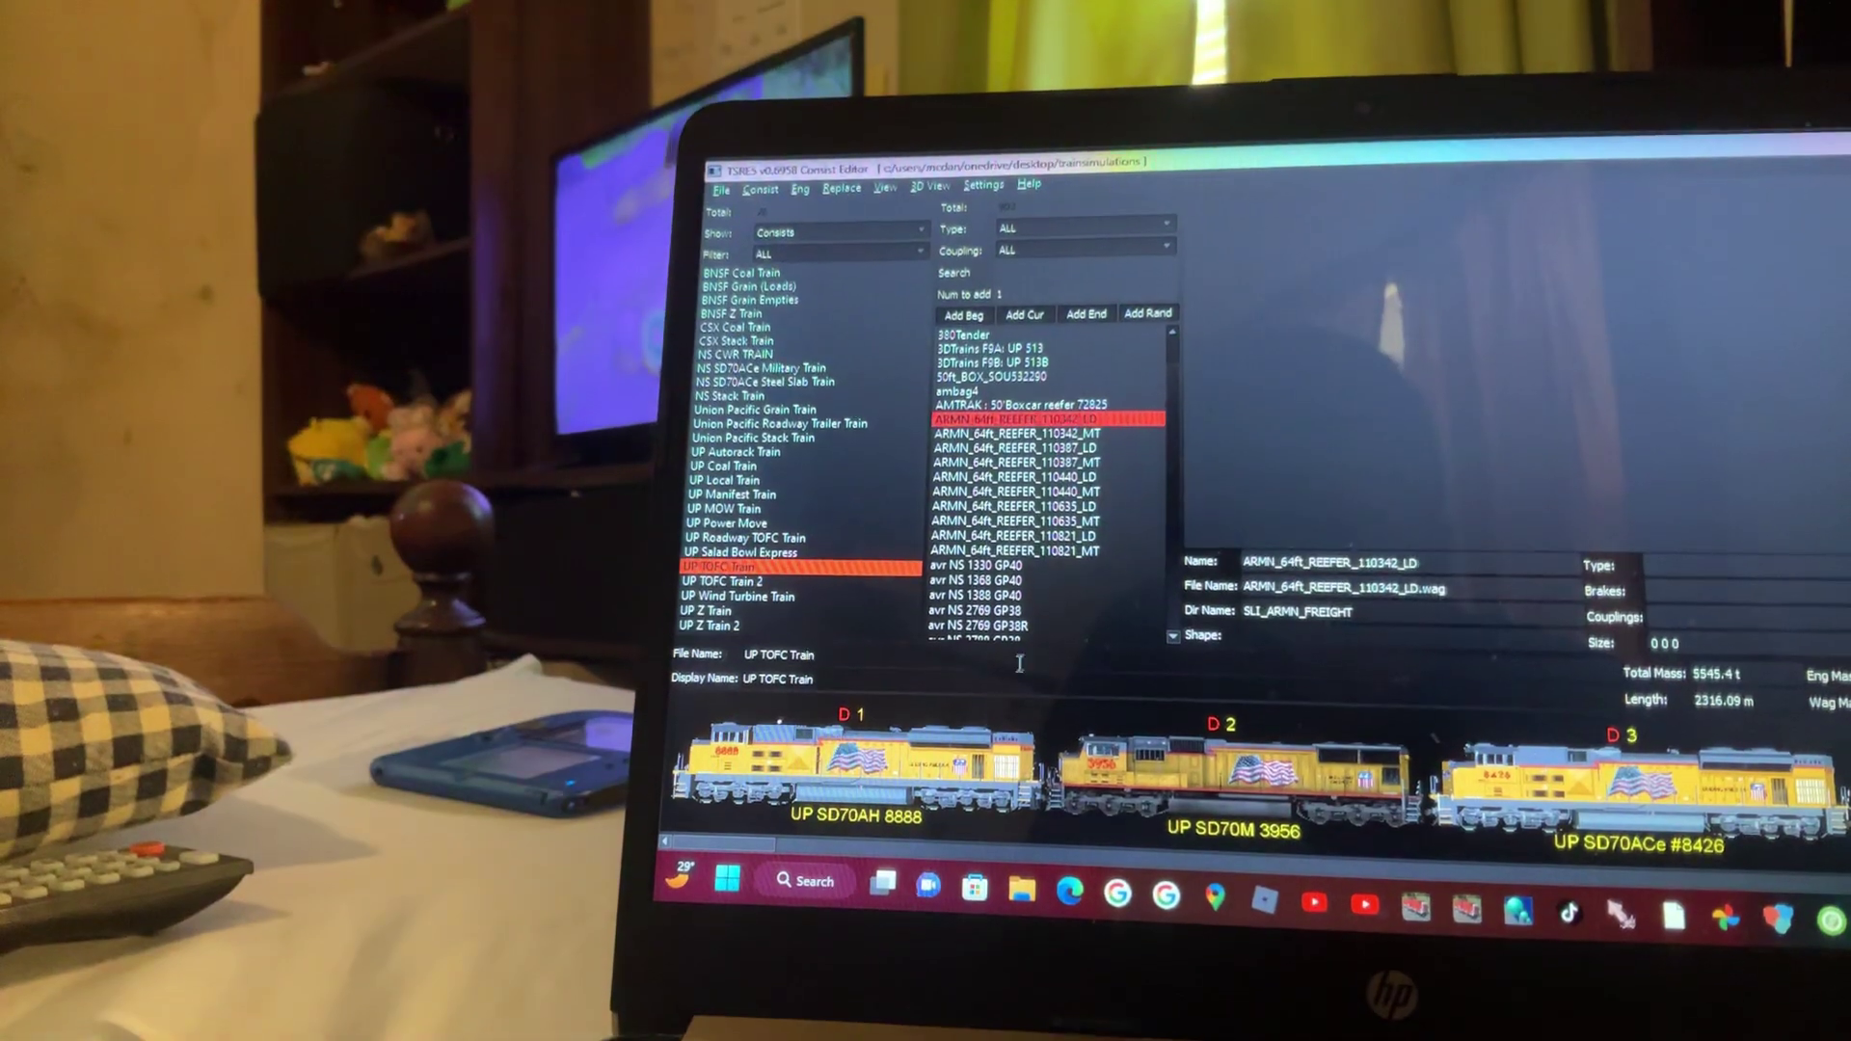
Inspect lead locomotive UP SD70AH 8888's details and rotate its model to view the front.
left_click(941, 789)
scroll(1055, 462, "down", 10)
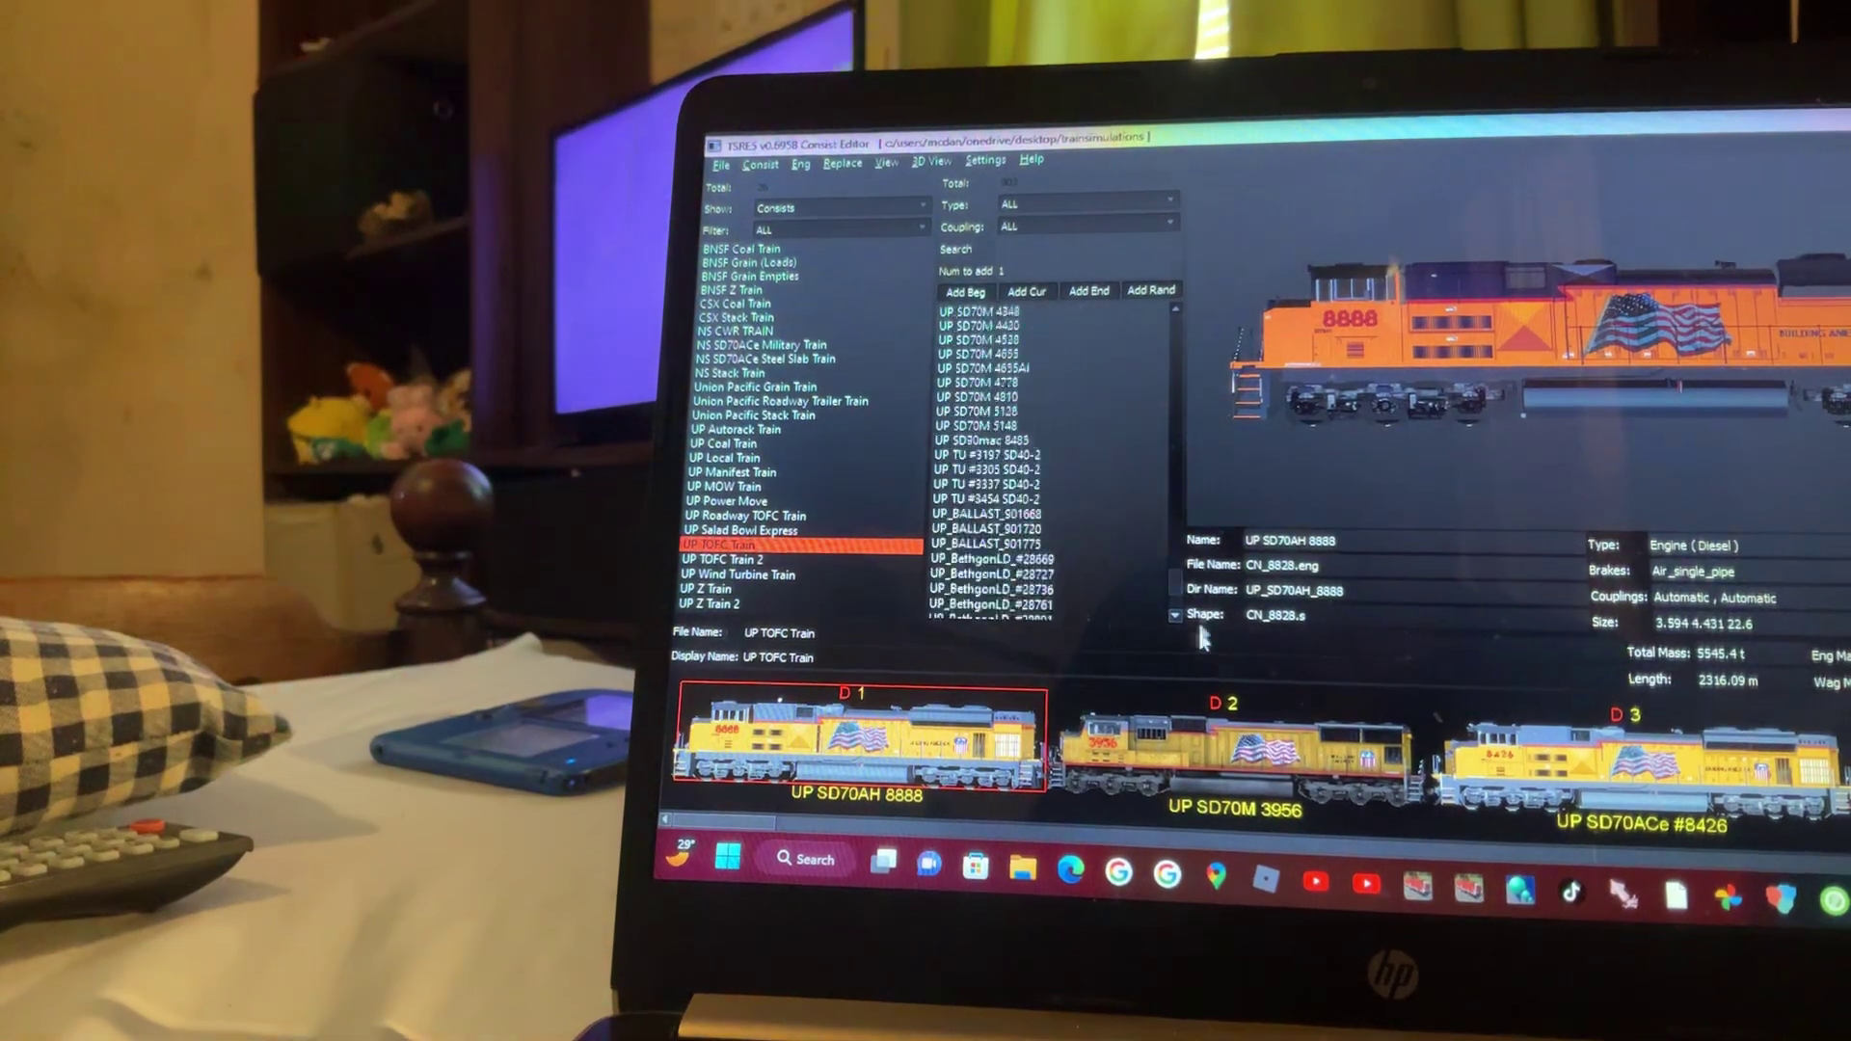
scroll(1056, 506, "down", 10)
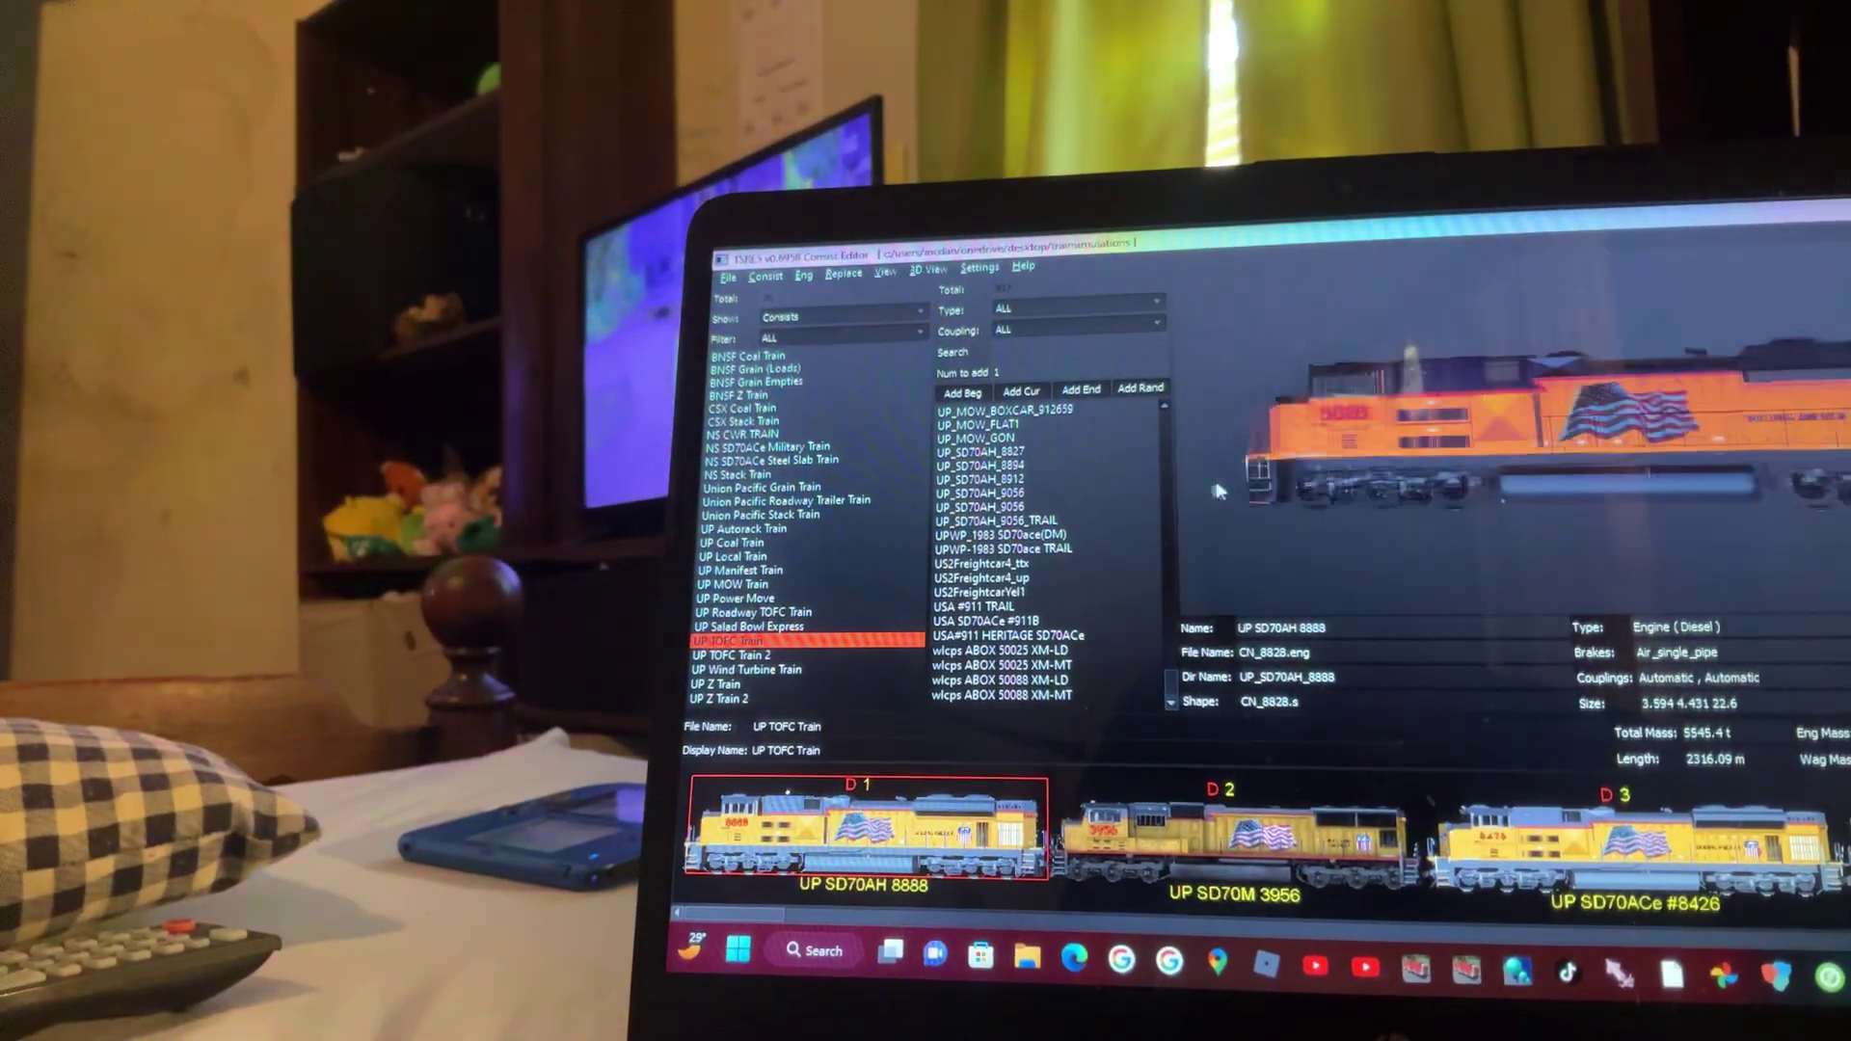
left_click_drag(1518, 480, 1302, 484)
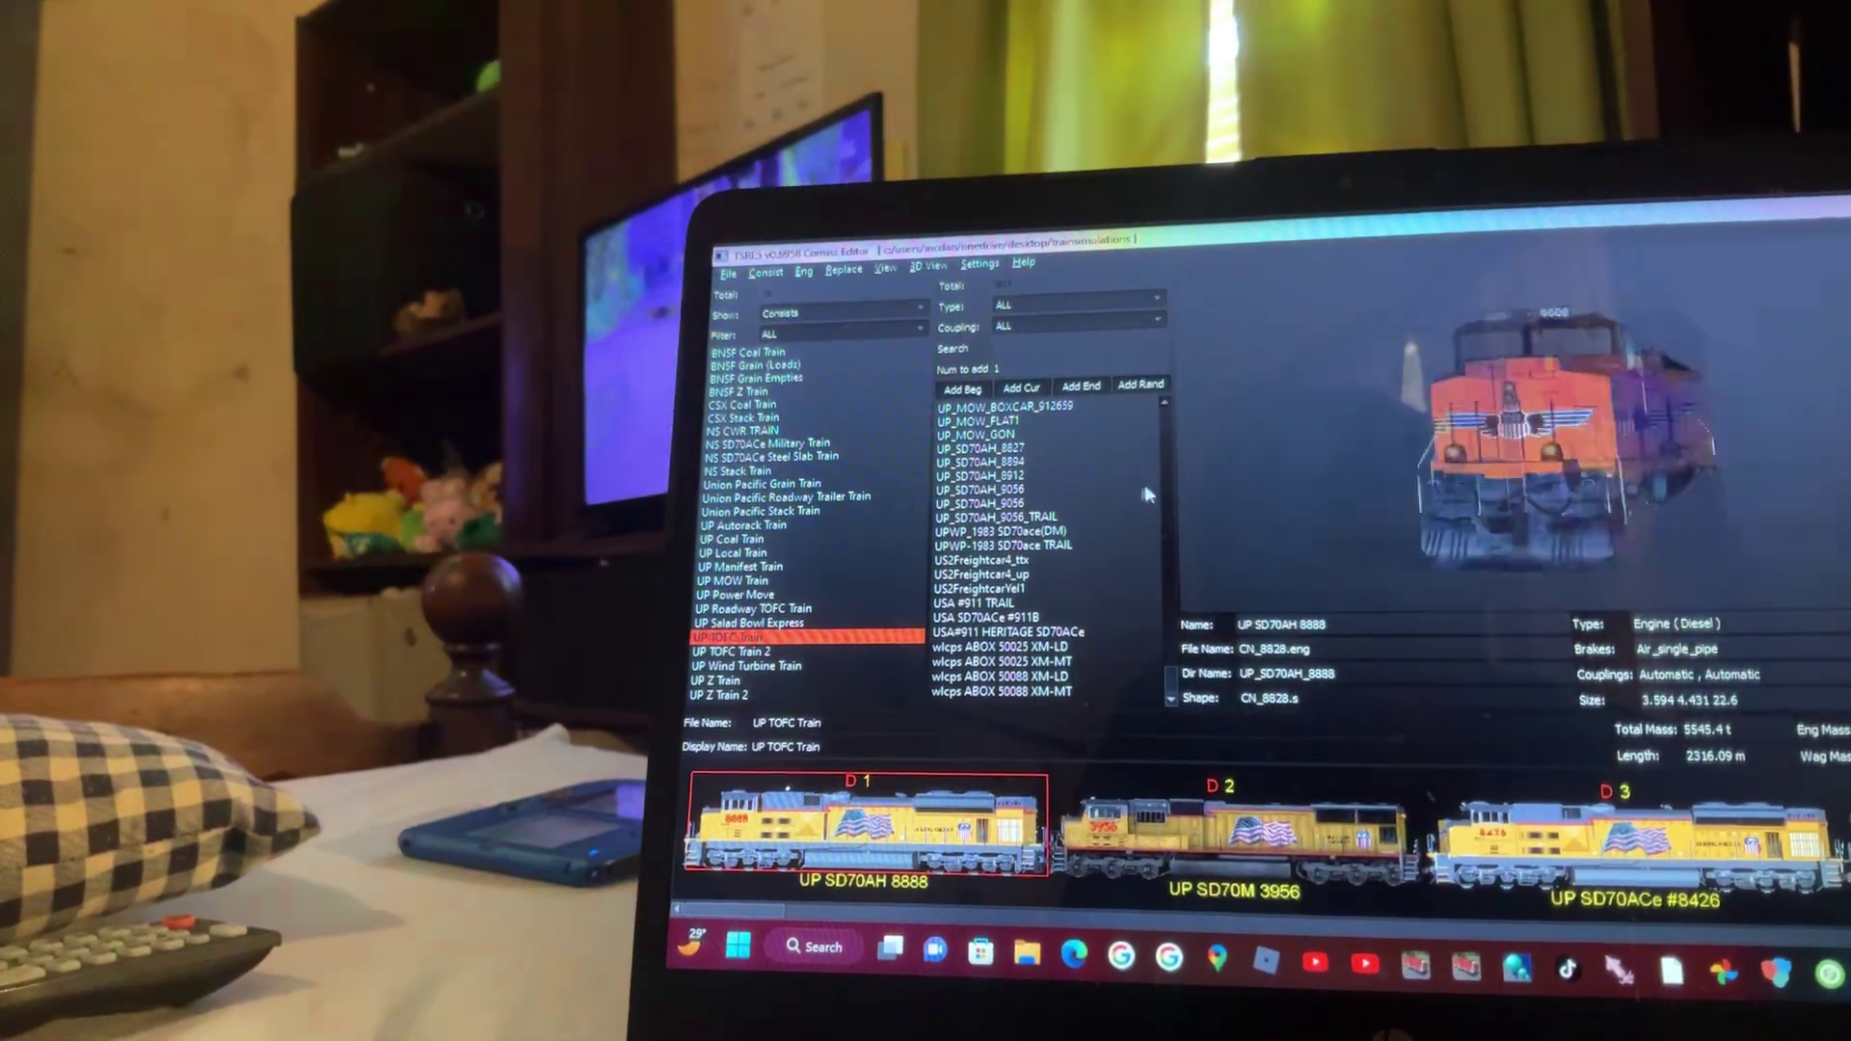
scroll(1001, 465, "up", 3)
scroll(1001, 469, "up", 3)
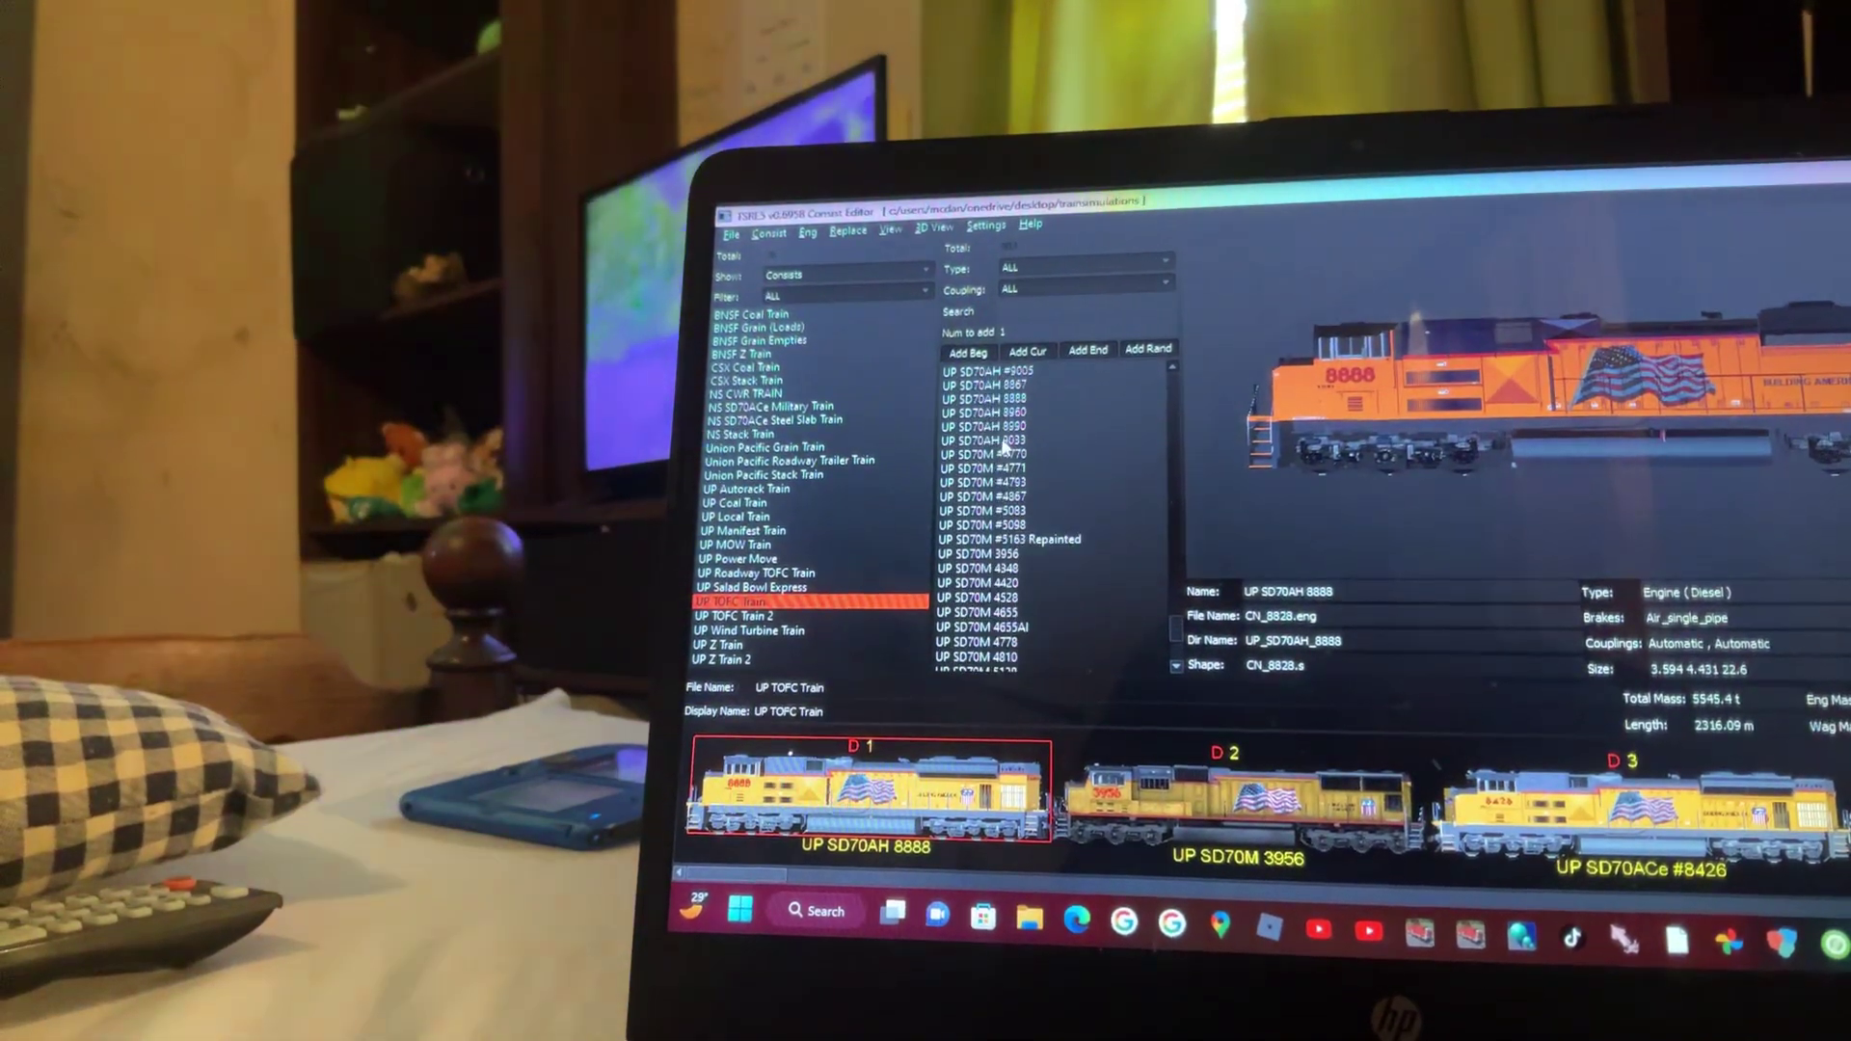
scroll(1002, 474, "up", 3)
scroll(1001, 481, "up", 3)
scroll(1002, 476, "up", 3)
scroll(1006, 466, "up", 3)
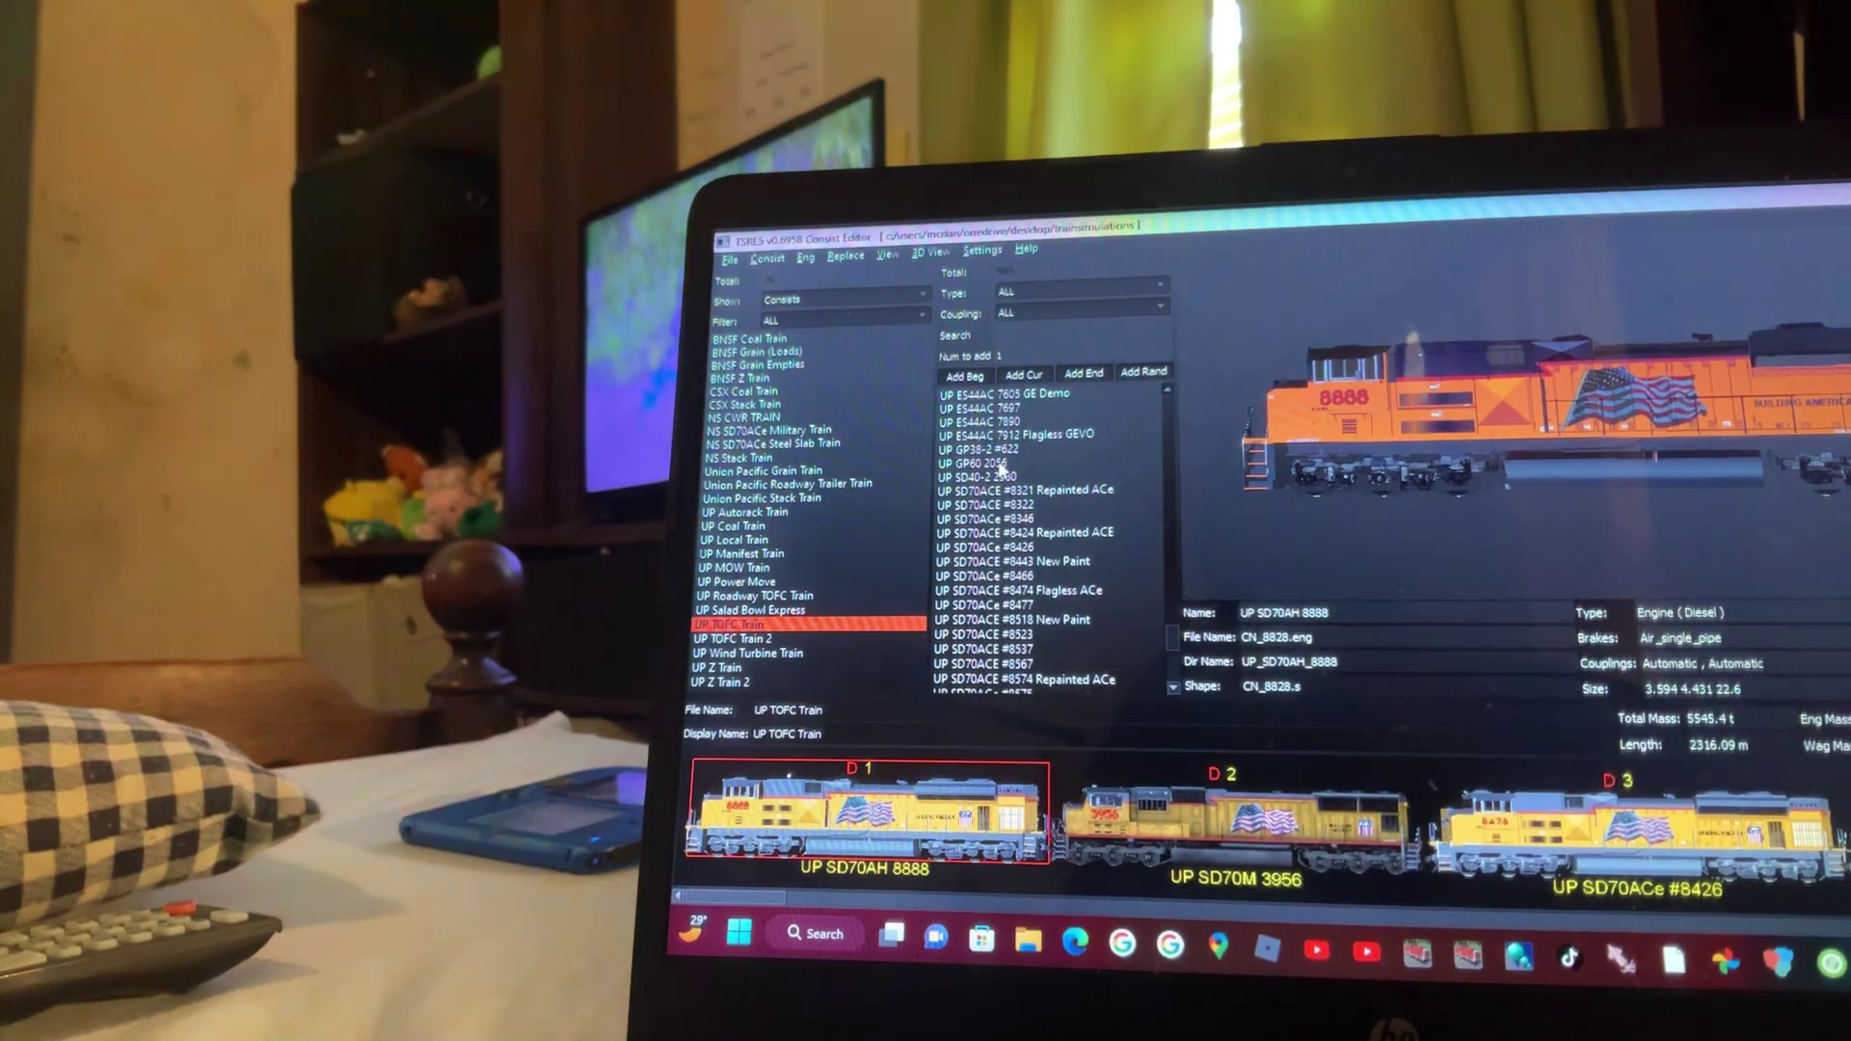
scroll(1010, 456, "up", 3)
scroll(1017, 441, "up", 3)
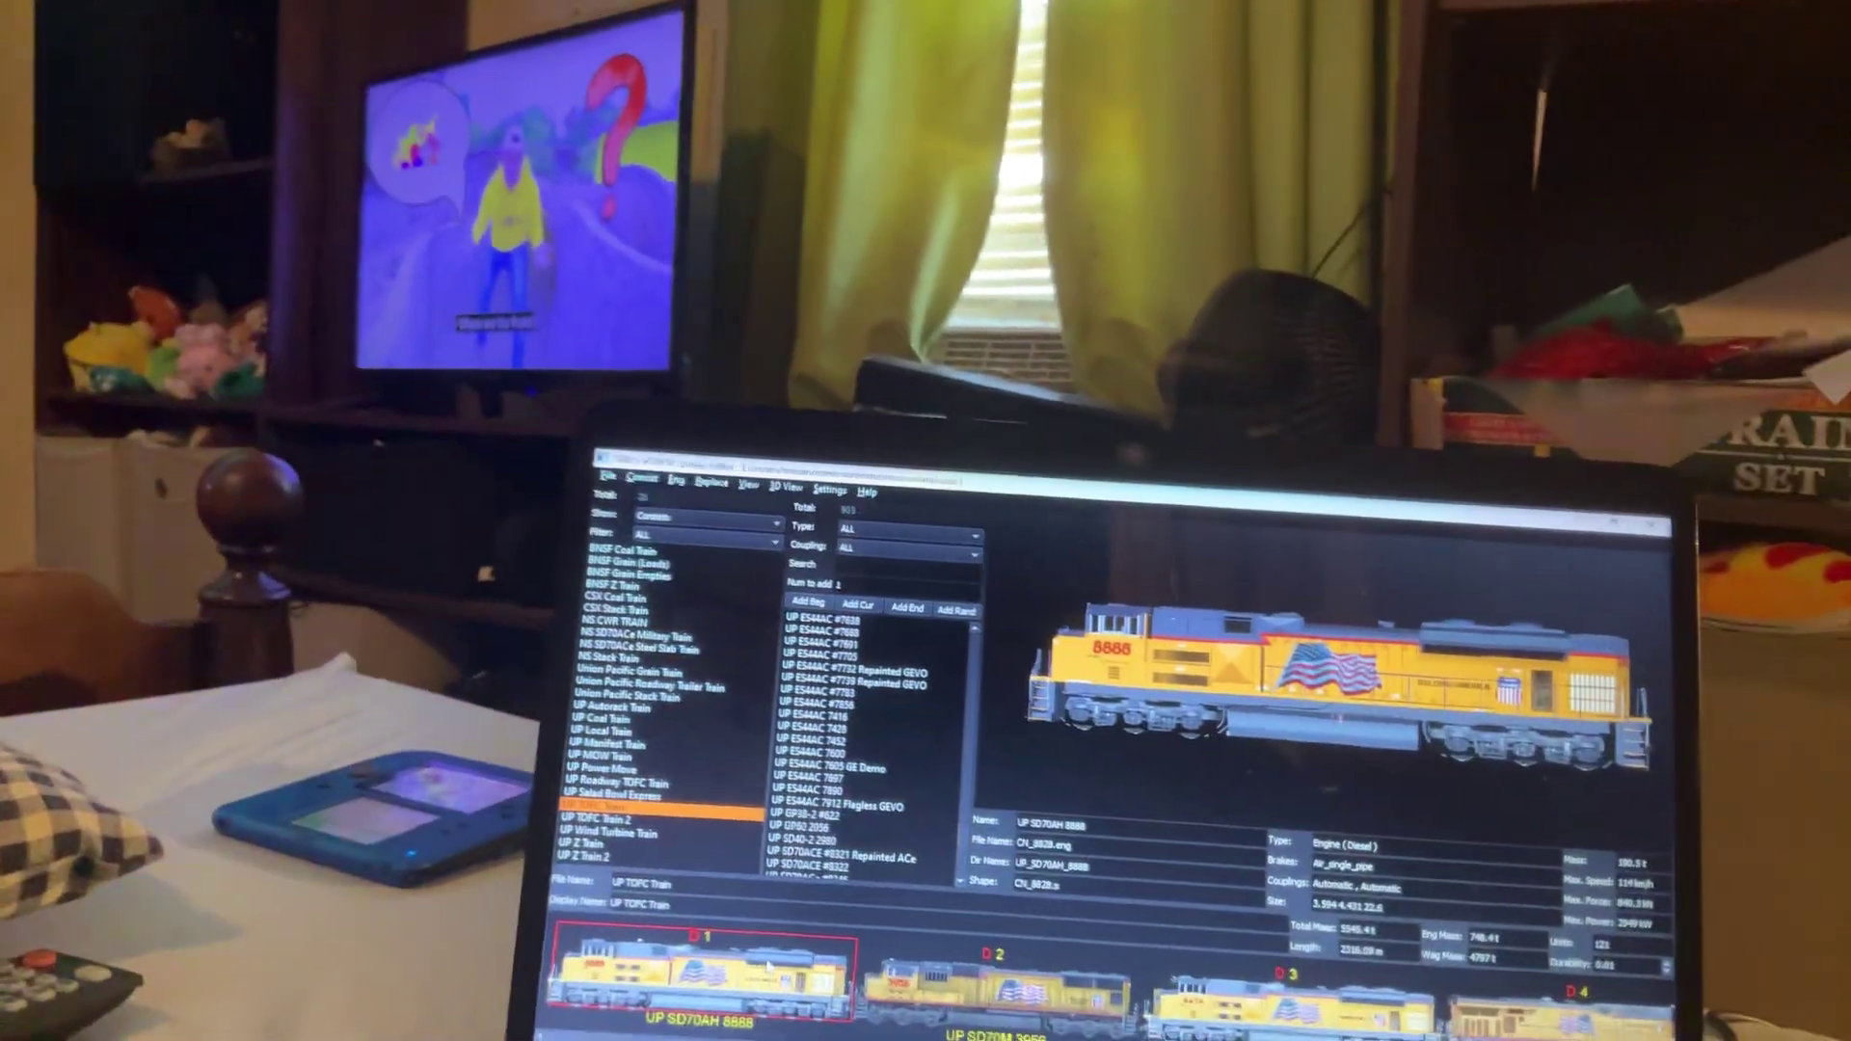
scroll(788, 701, "up", 4)
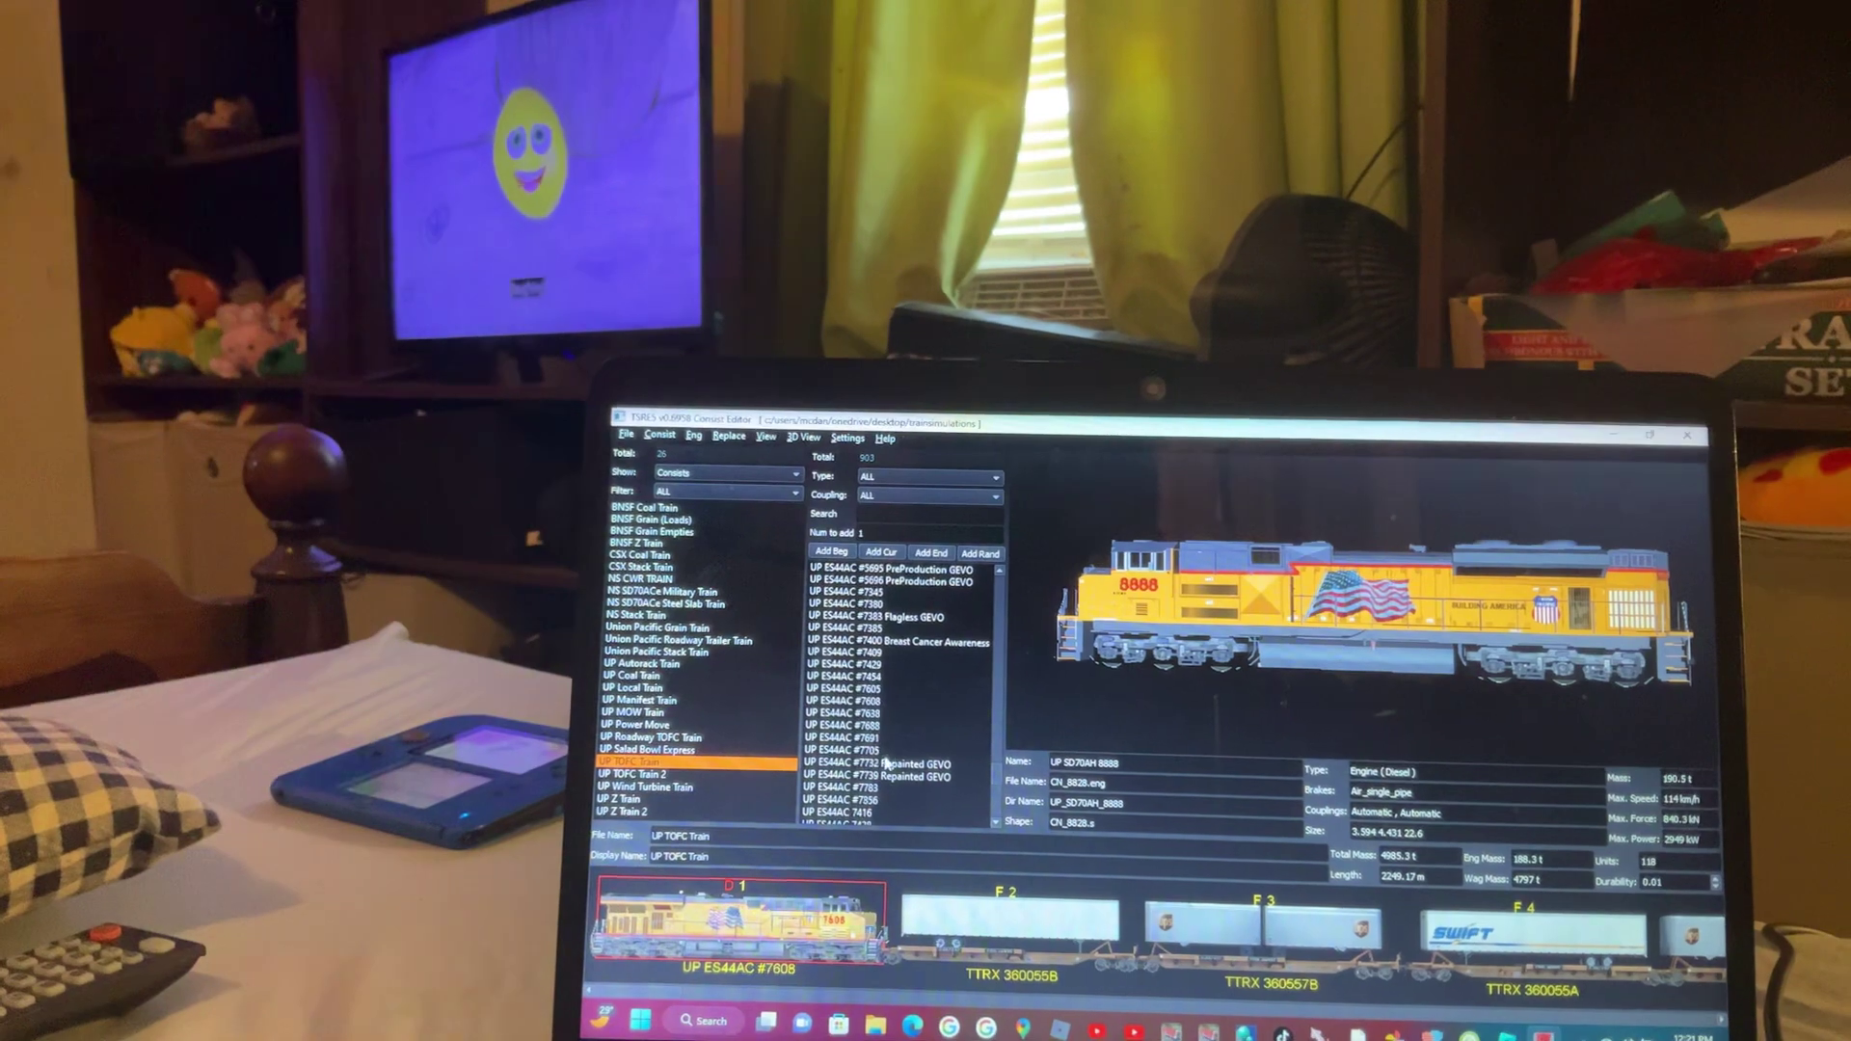
left_click(884, 752)
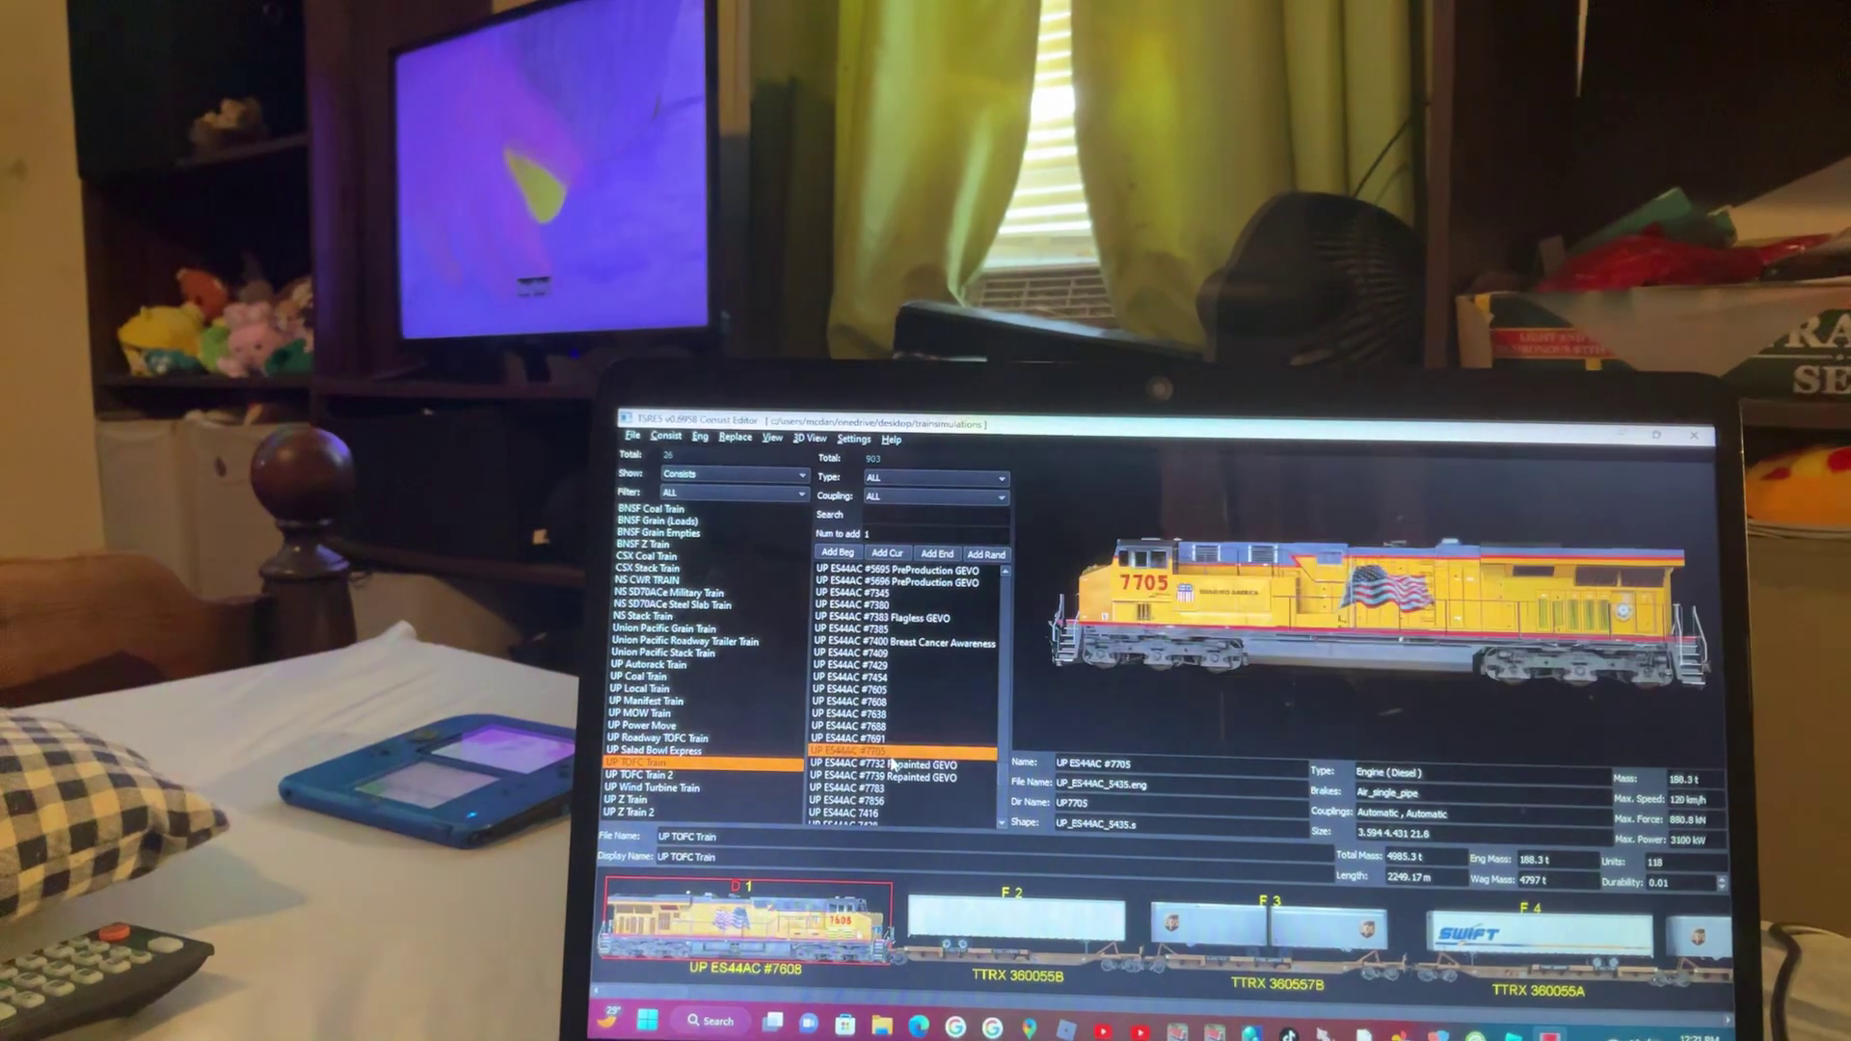
left_click(885, 765)
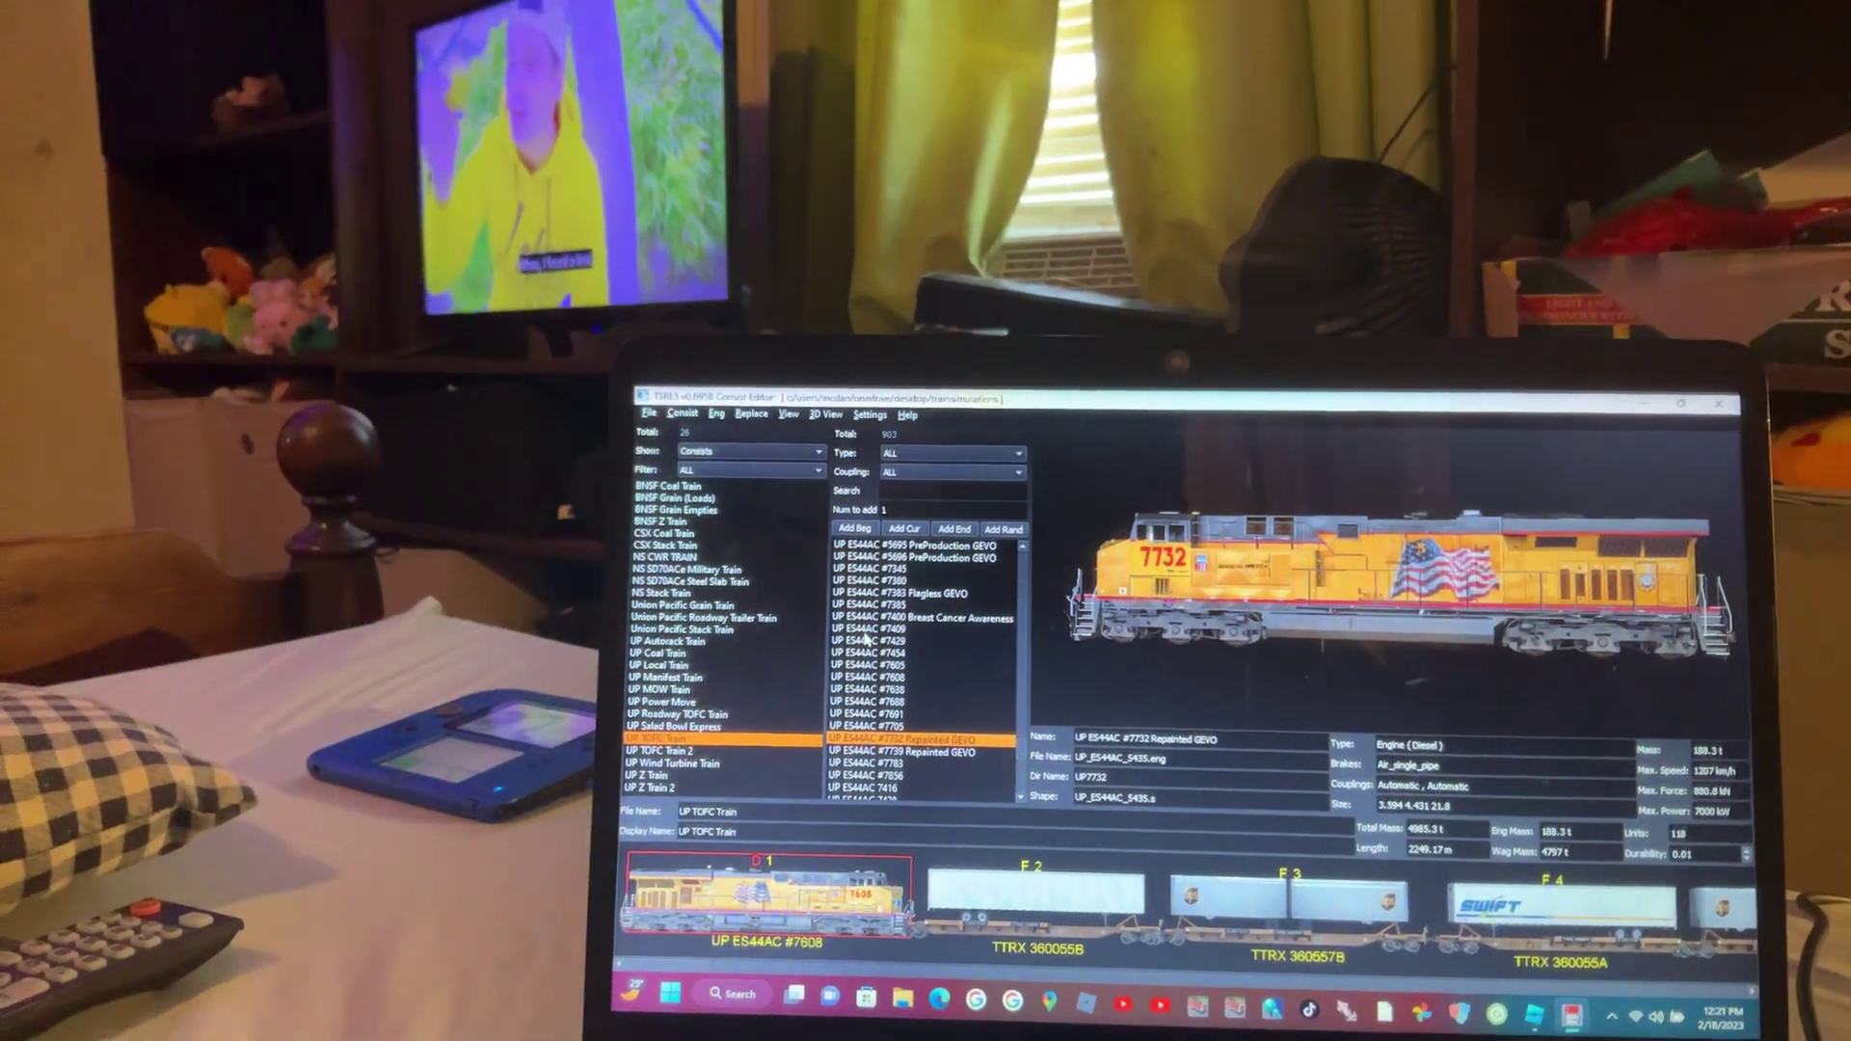
left_click(862, 618)
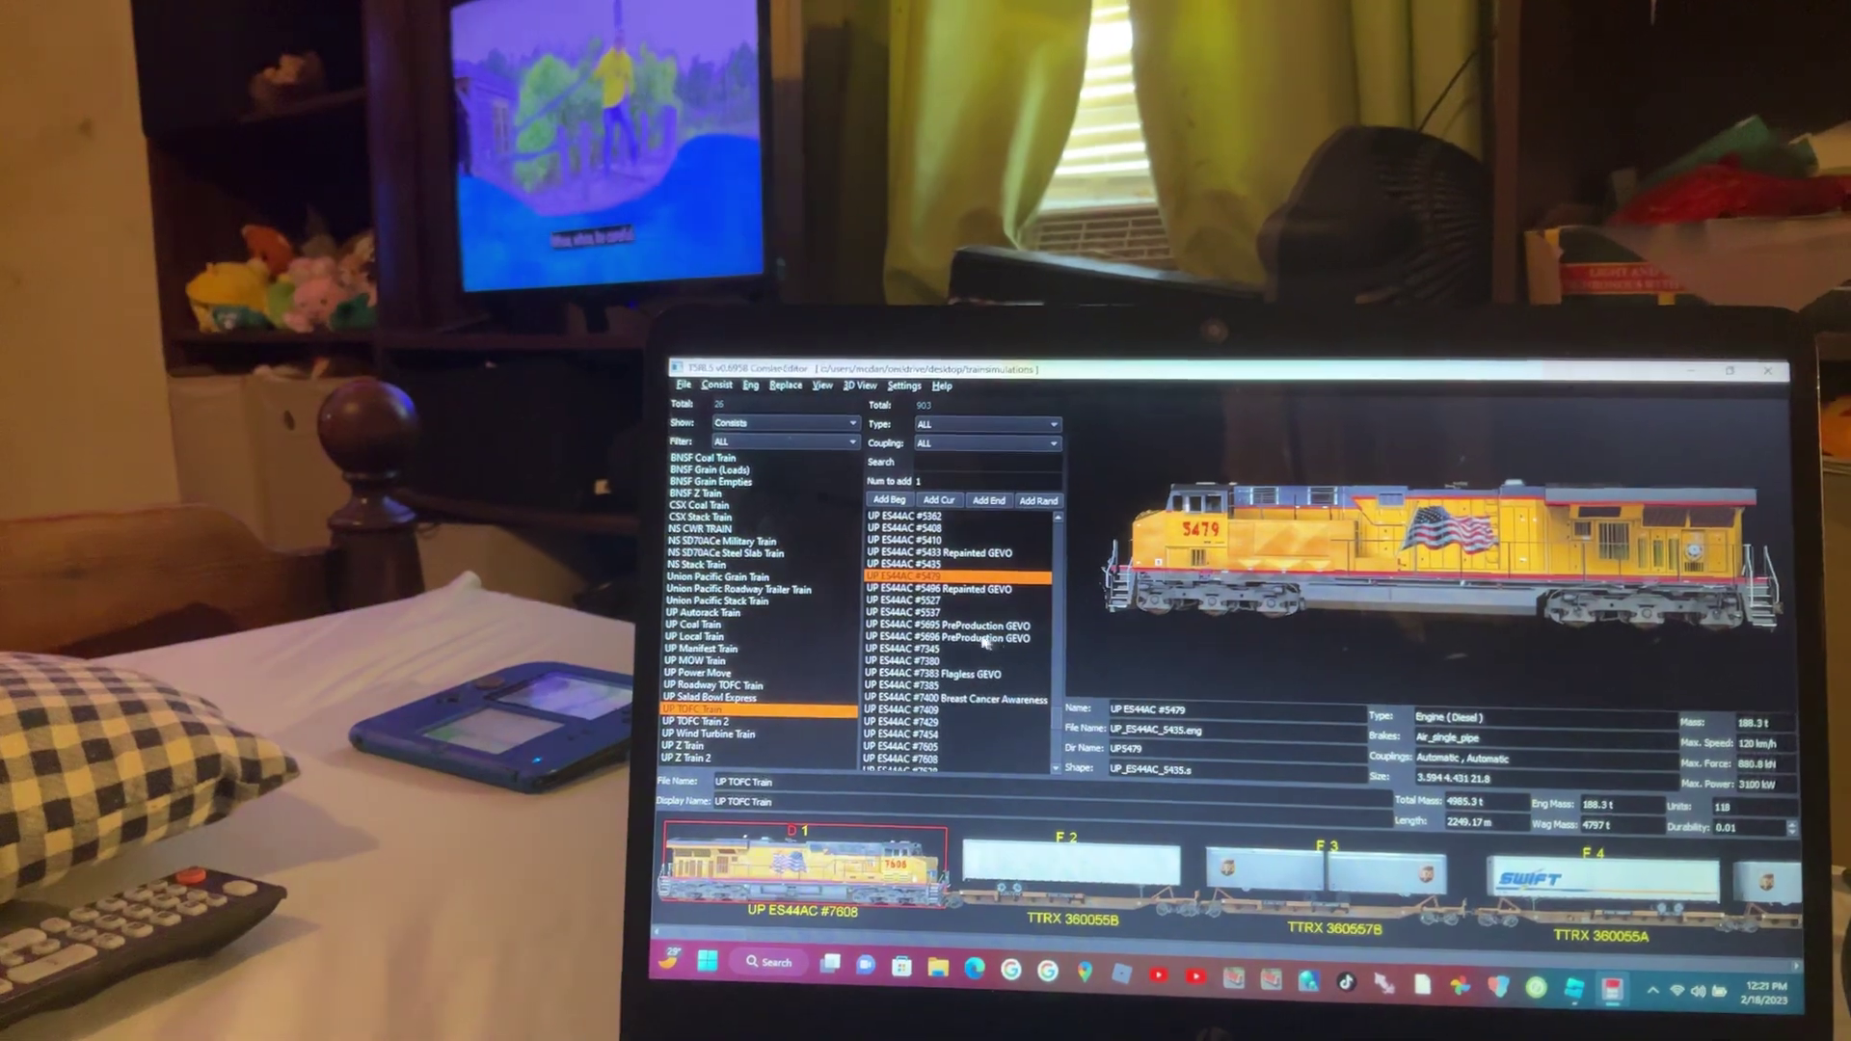
scroll(870, 616, "up", 3)
left_click(954, 594)
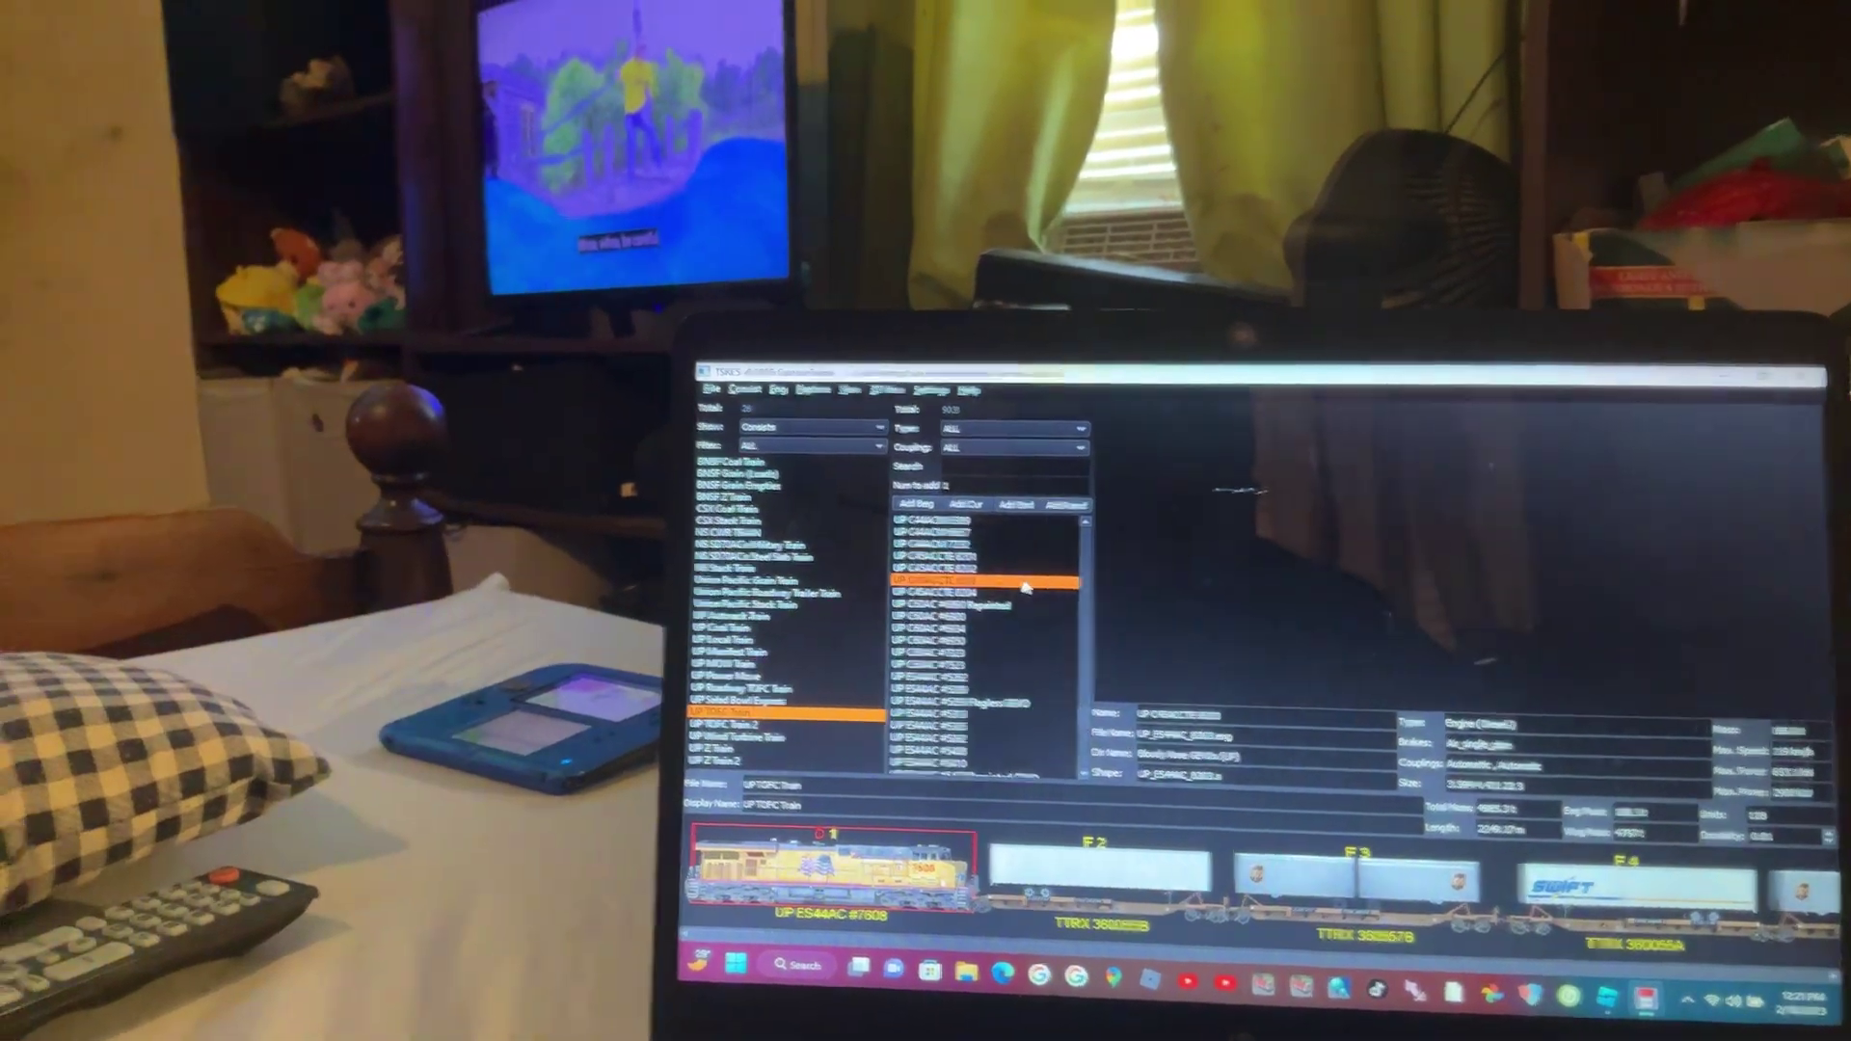
scroll(1024, 586, "up", 4)
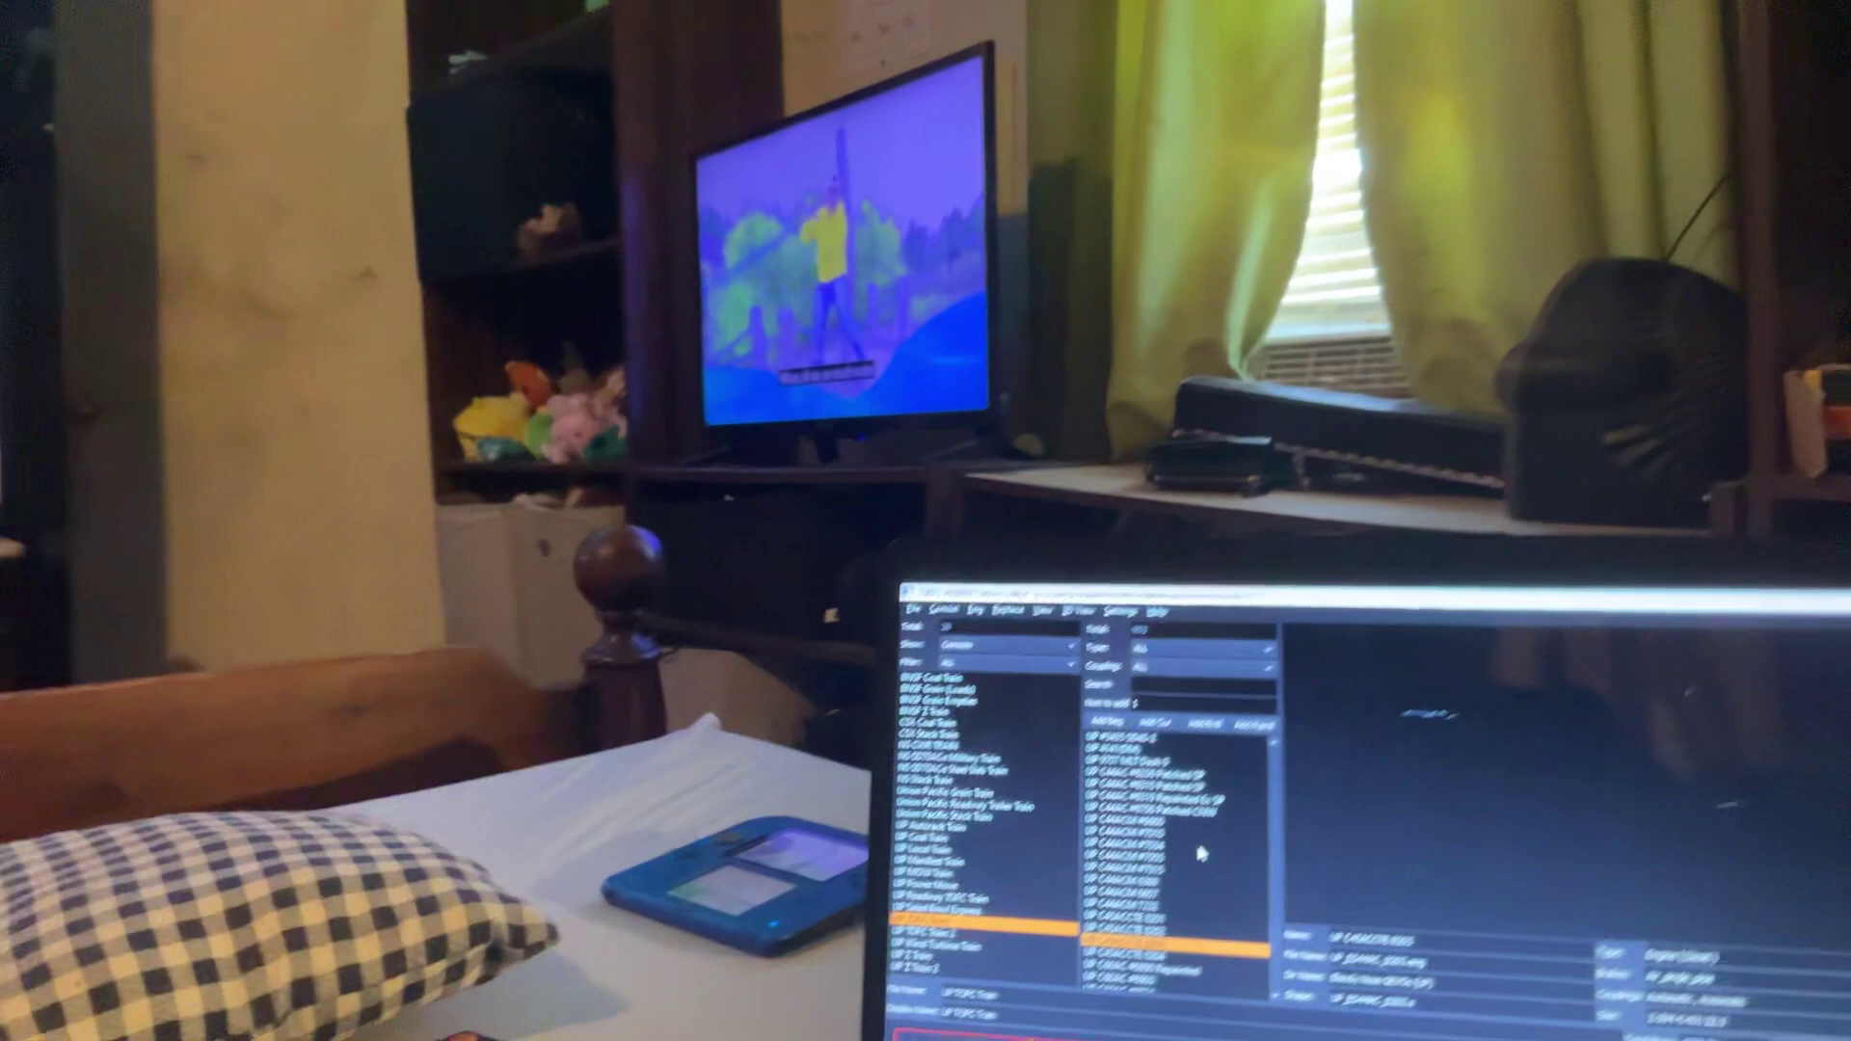
scroll(1199, 855, "up", 5)
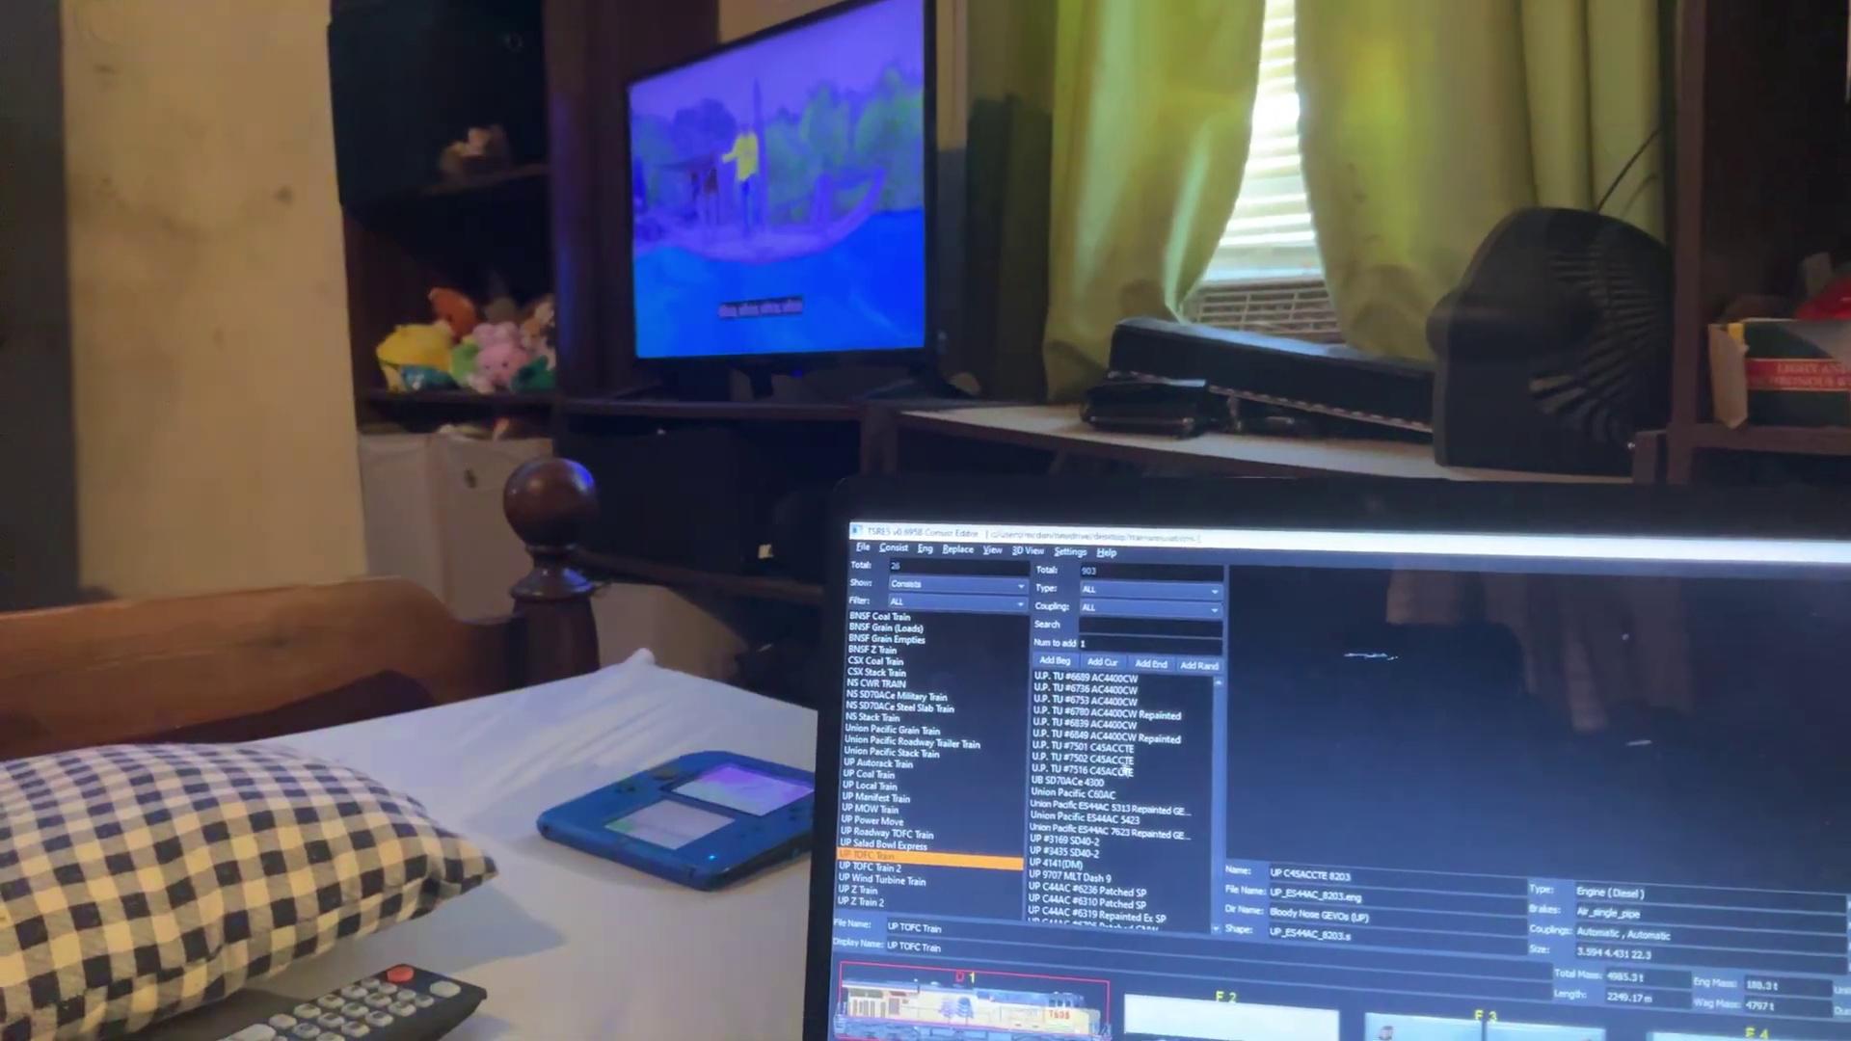
scroll(1129, 768, "up", 5)
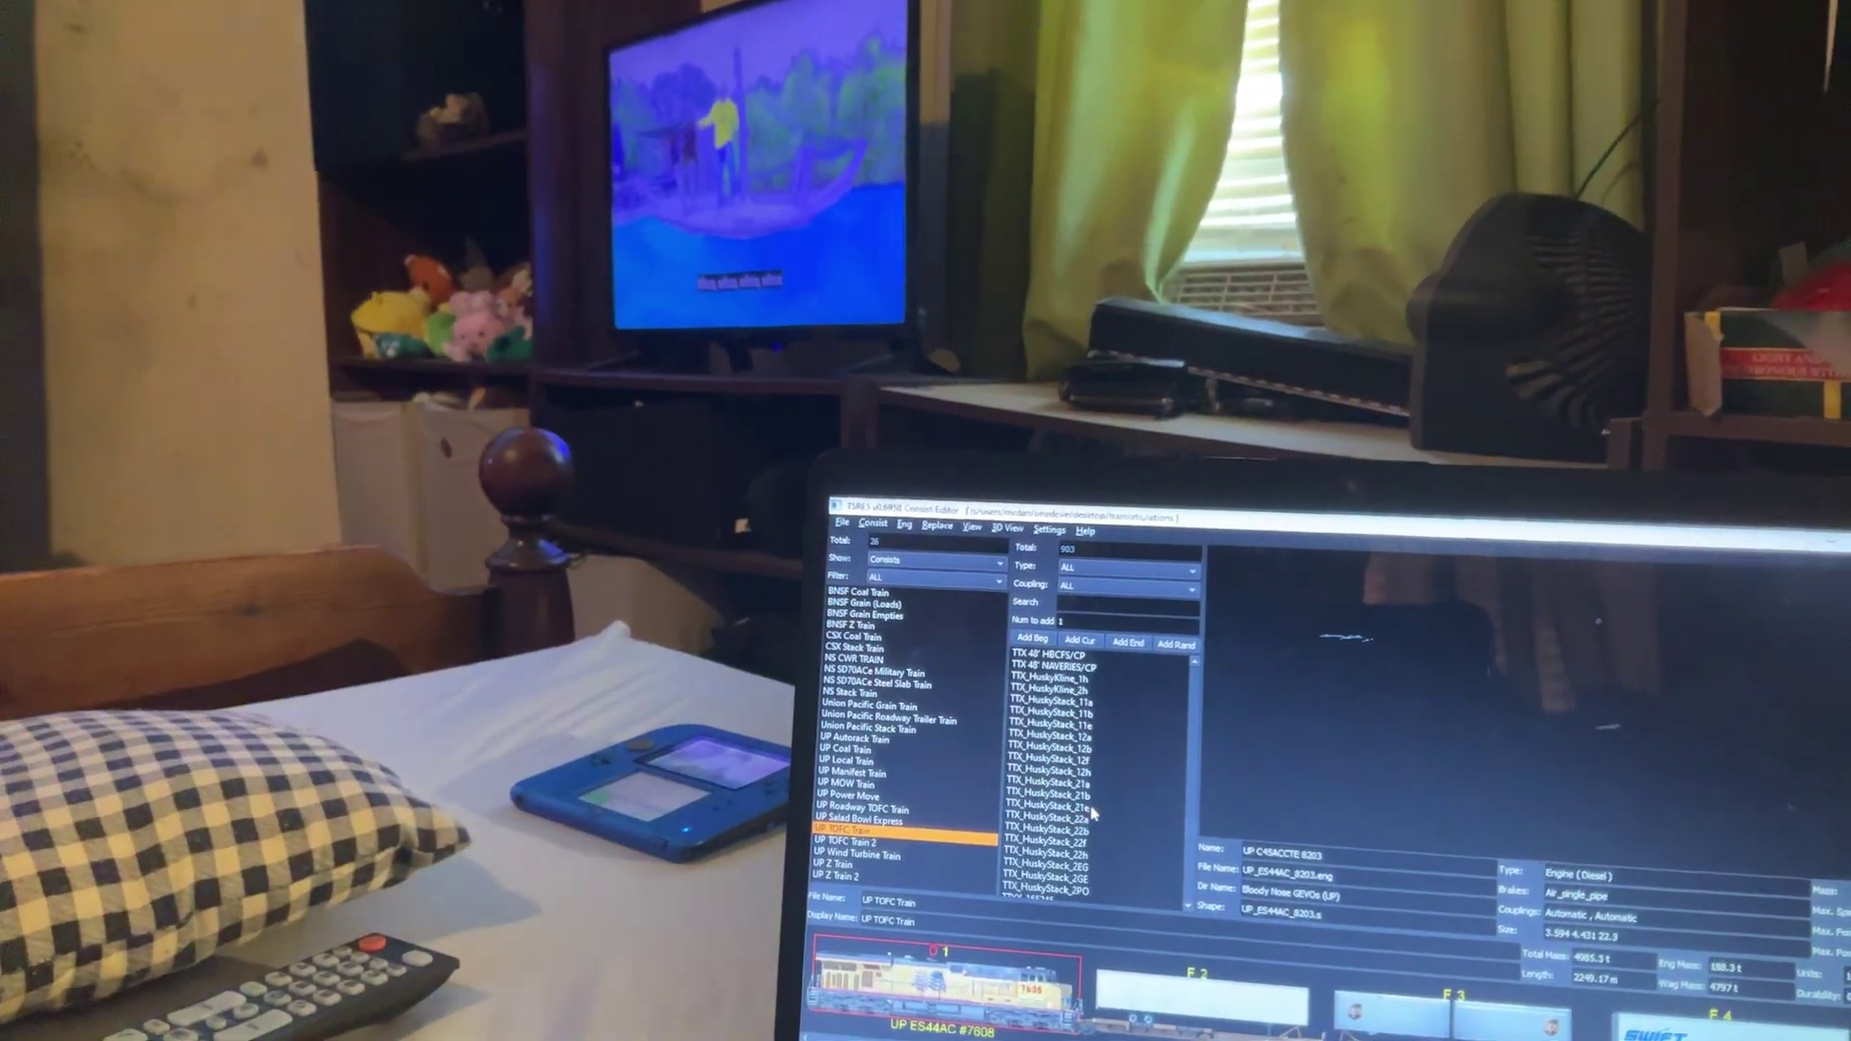
scroll(1094, 783, "up", 4)
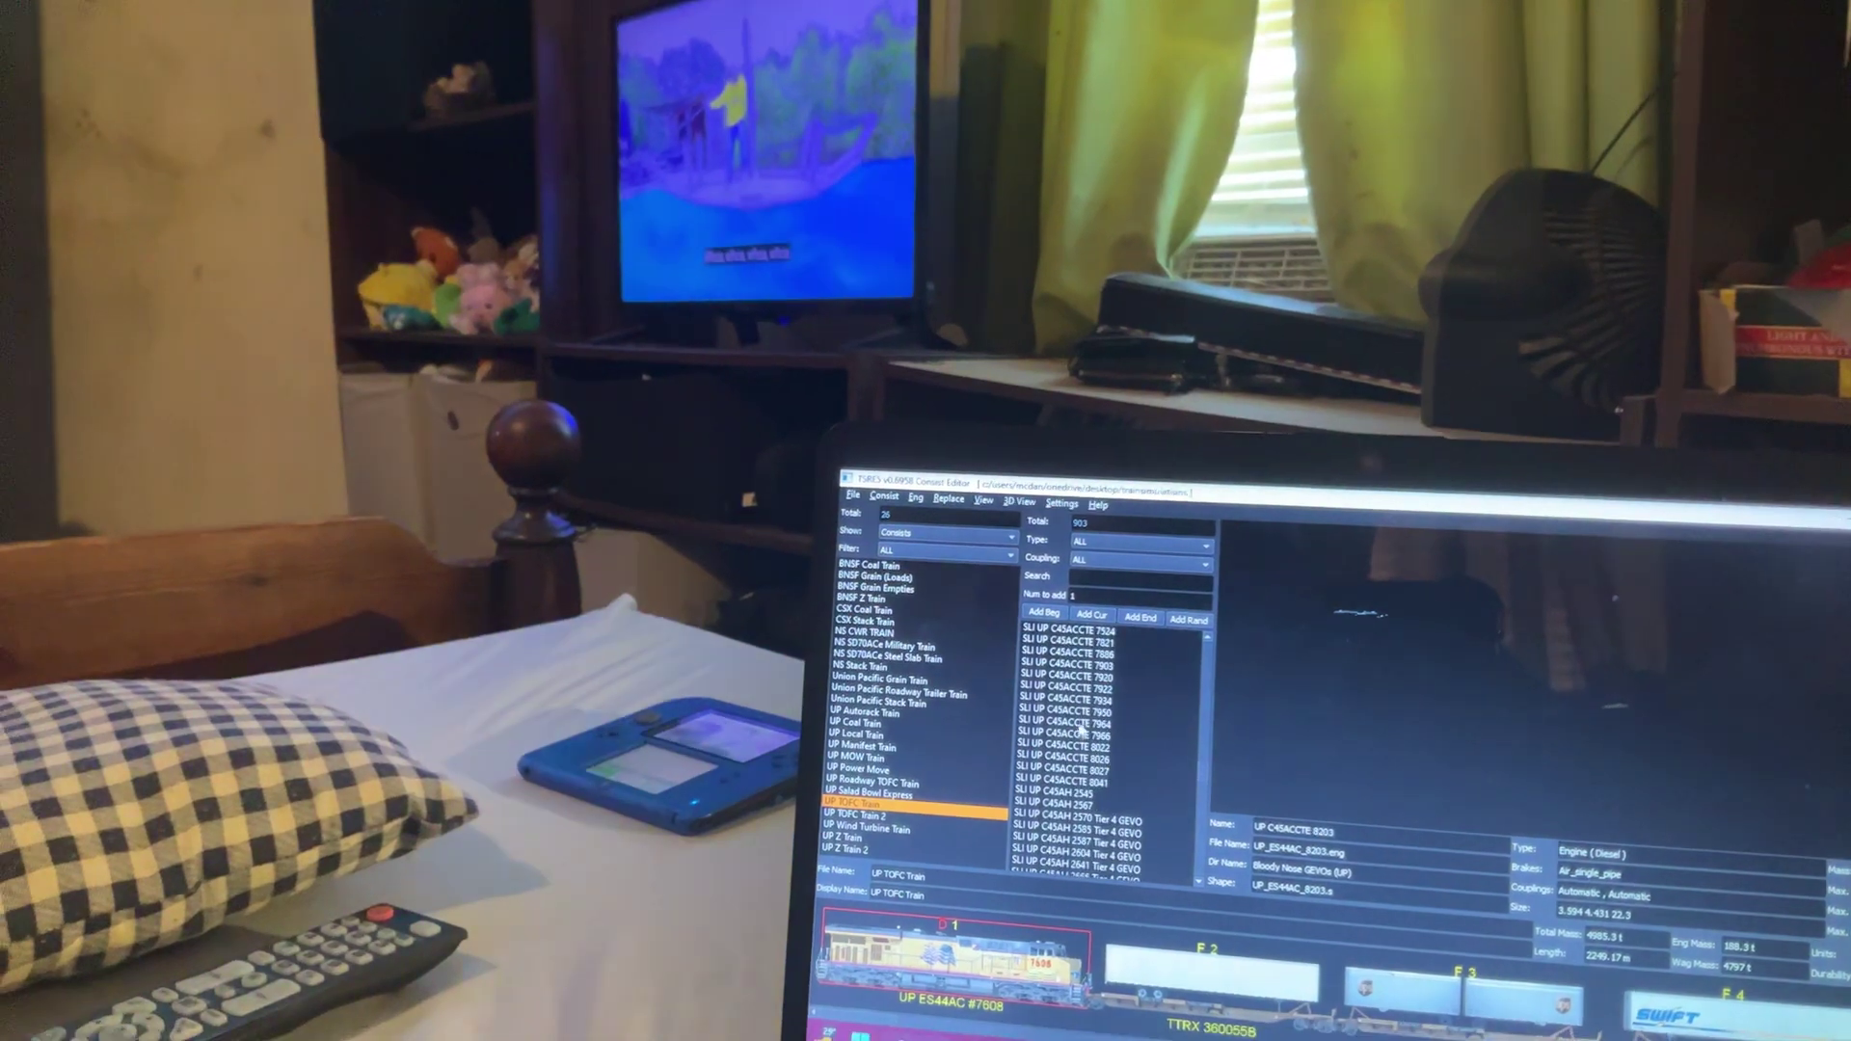
Add C45ACCTE 7934 at the front, delete ES44AC #7608, and group 7821 with the lead units.
left_click(1092, 723)
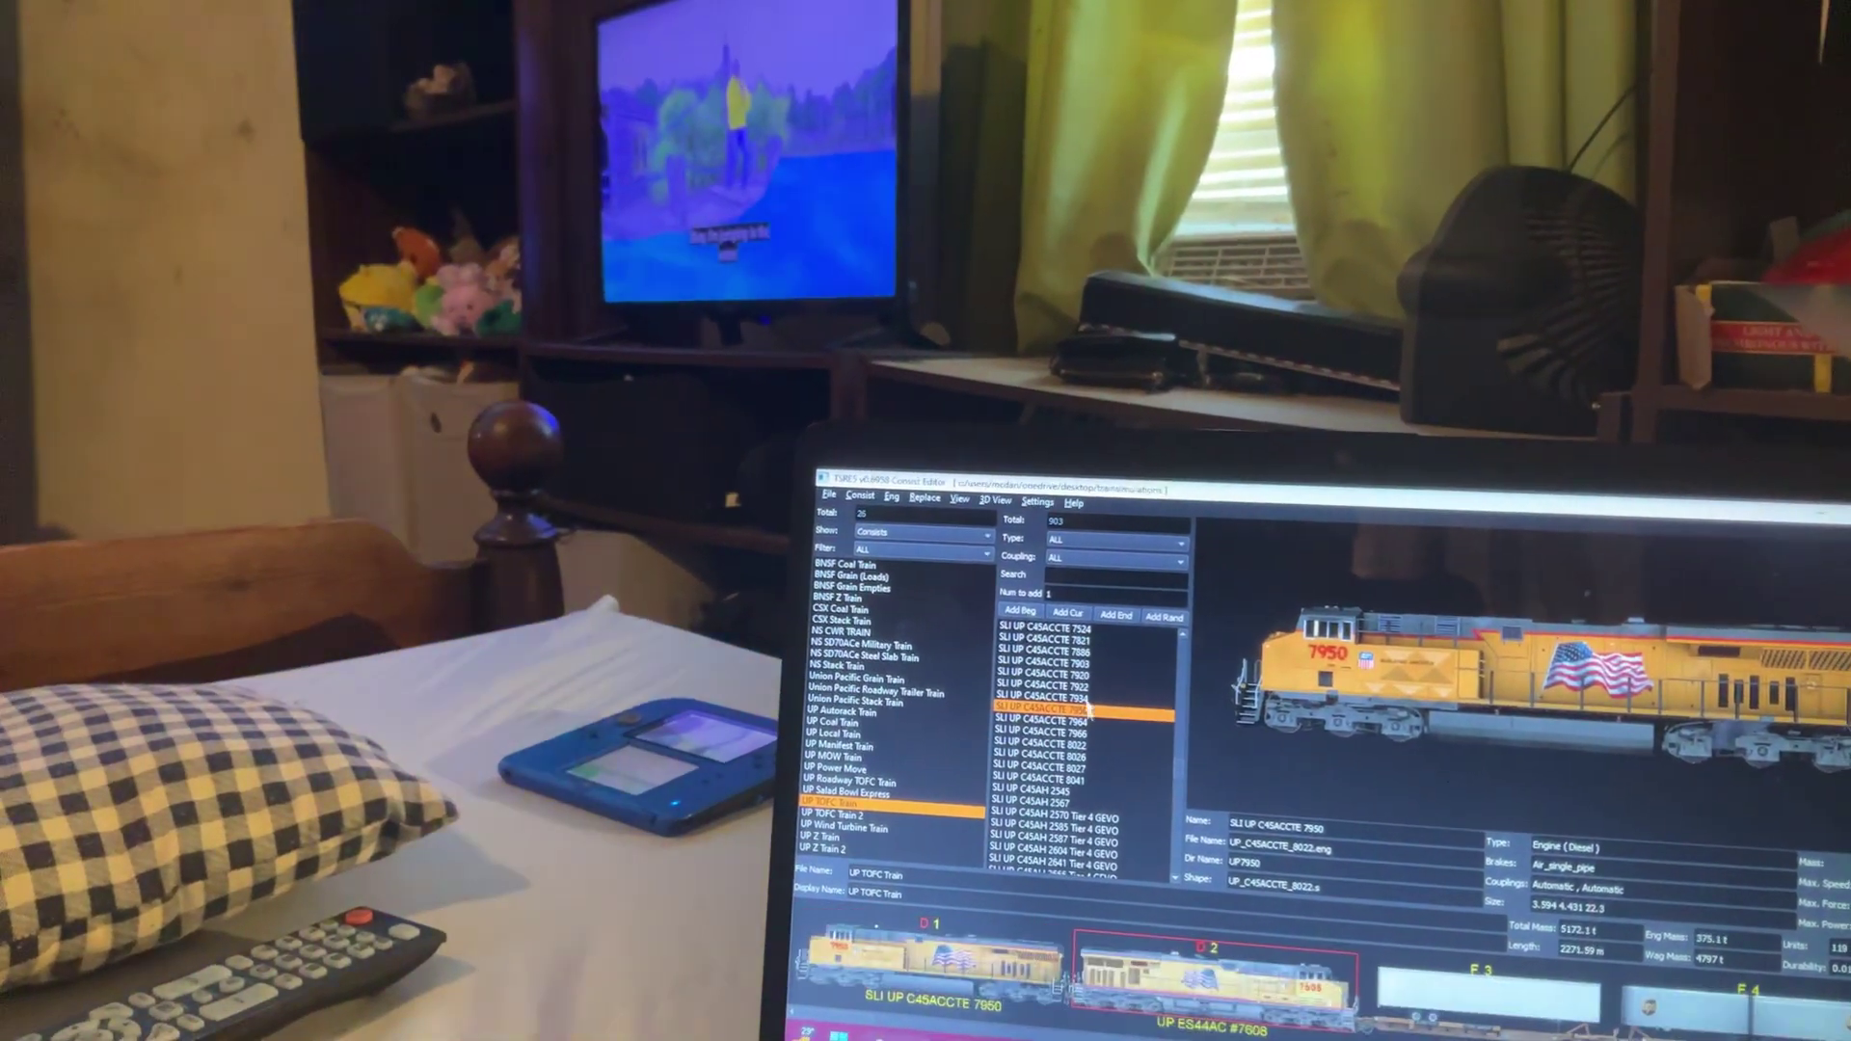
left_click(1086, 688)
double_click(1078, 701)
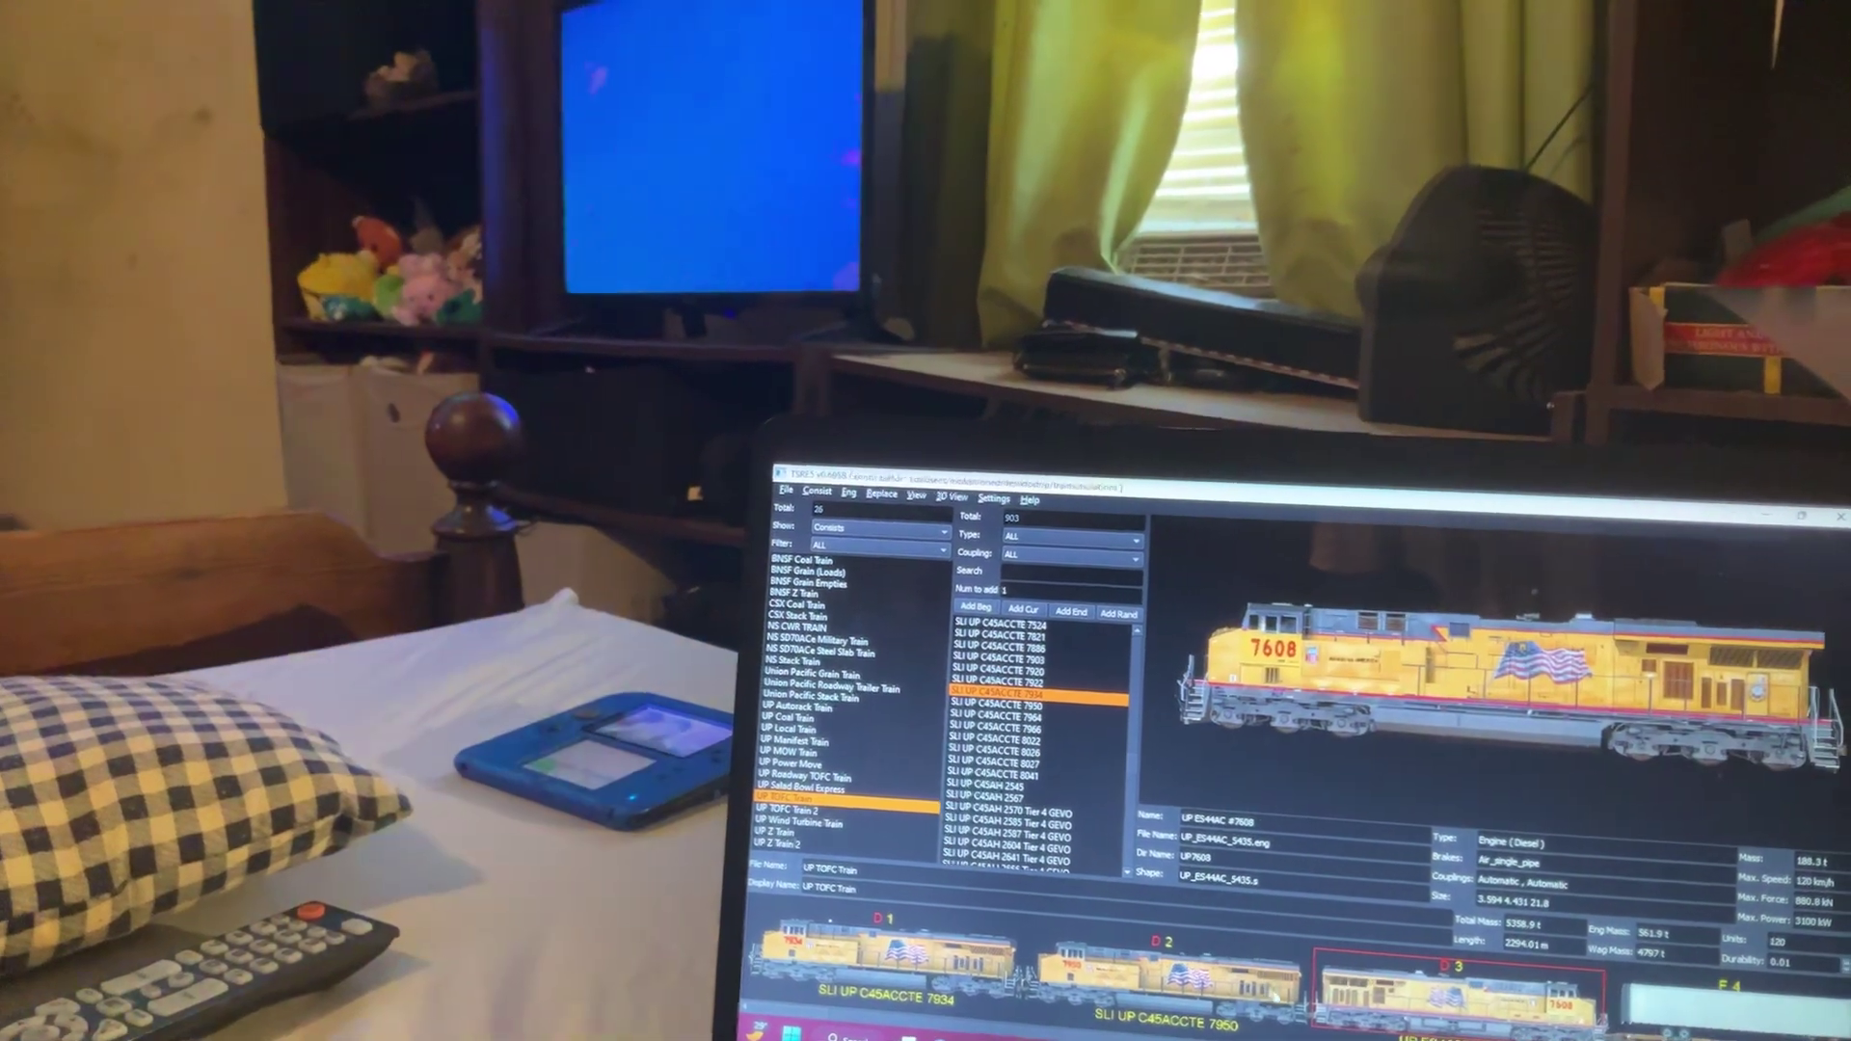
key("Delete")
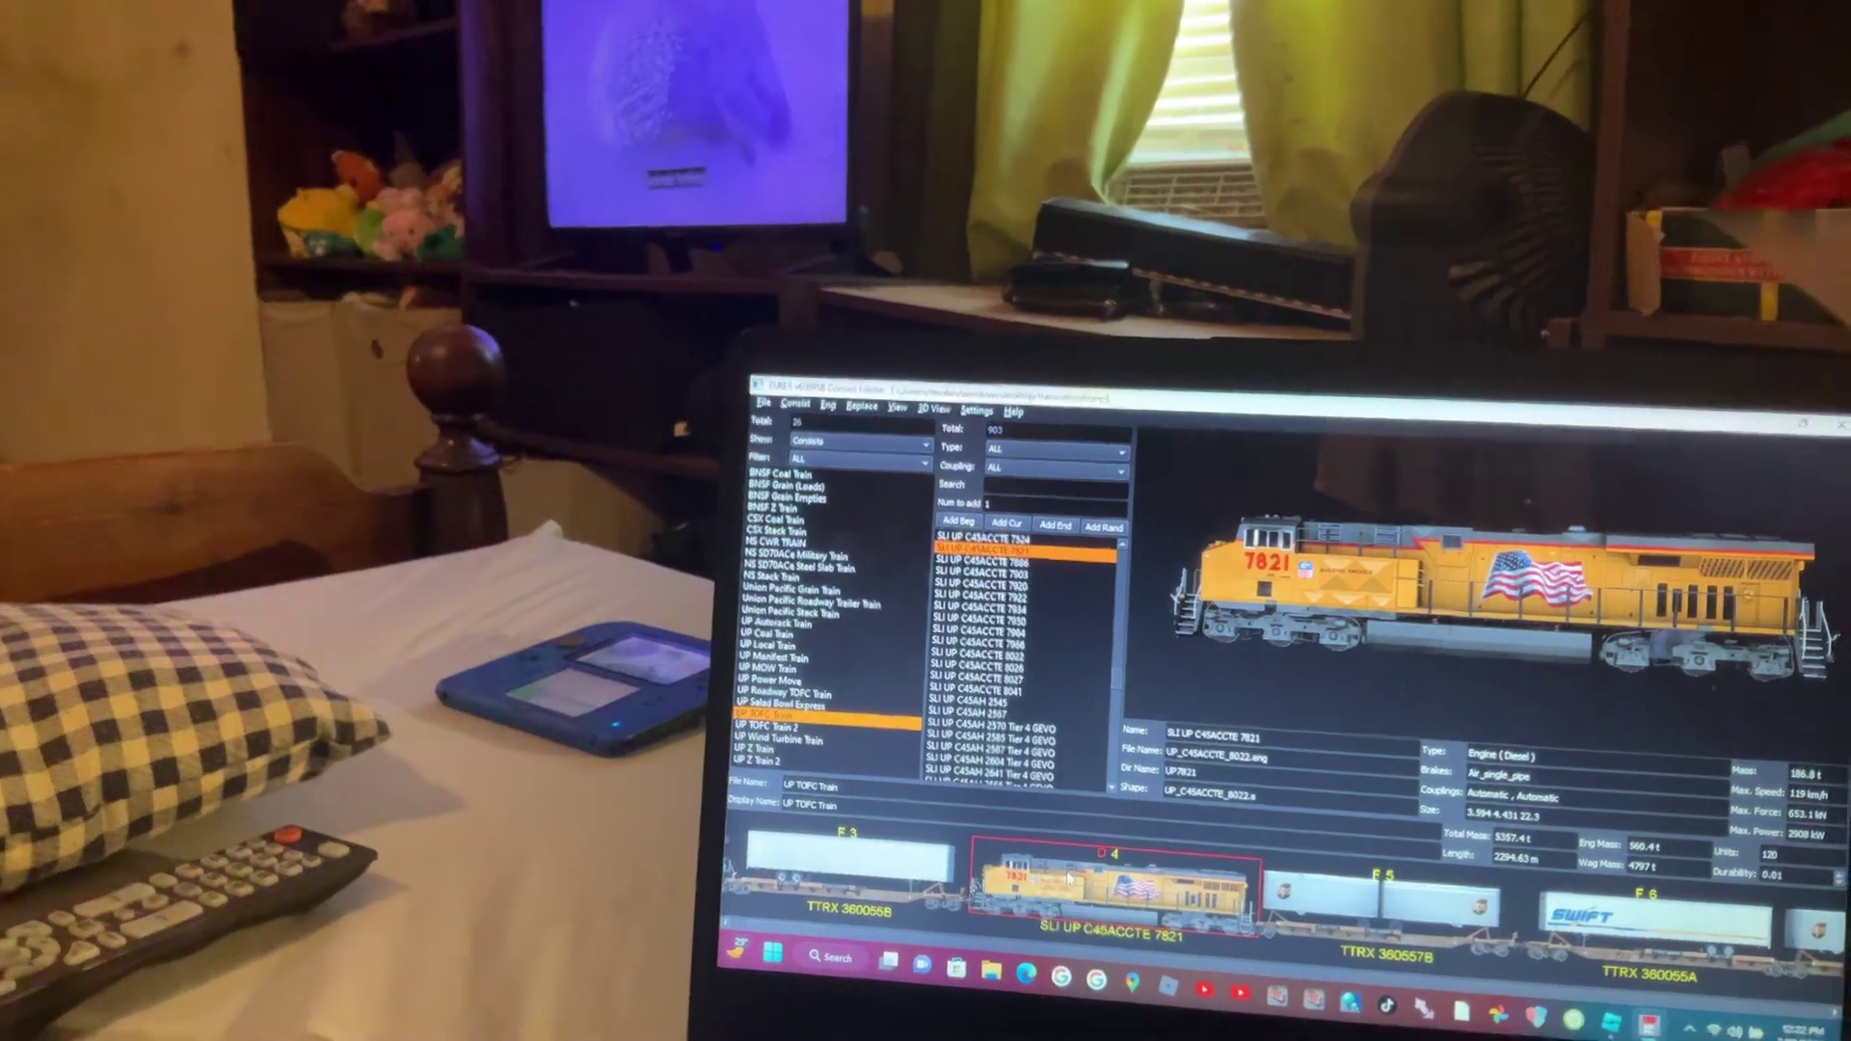
left_click_drag(1064, 903, 1040, 852)
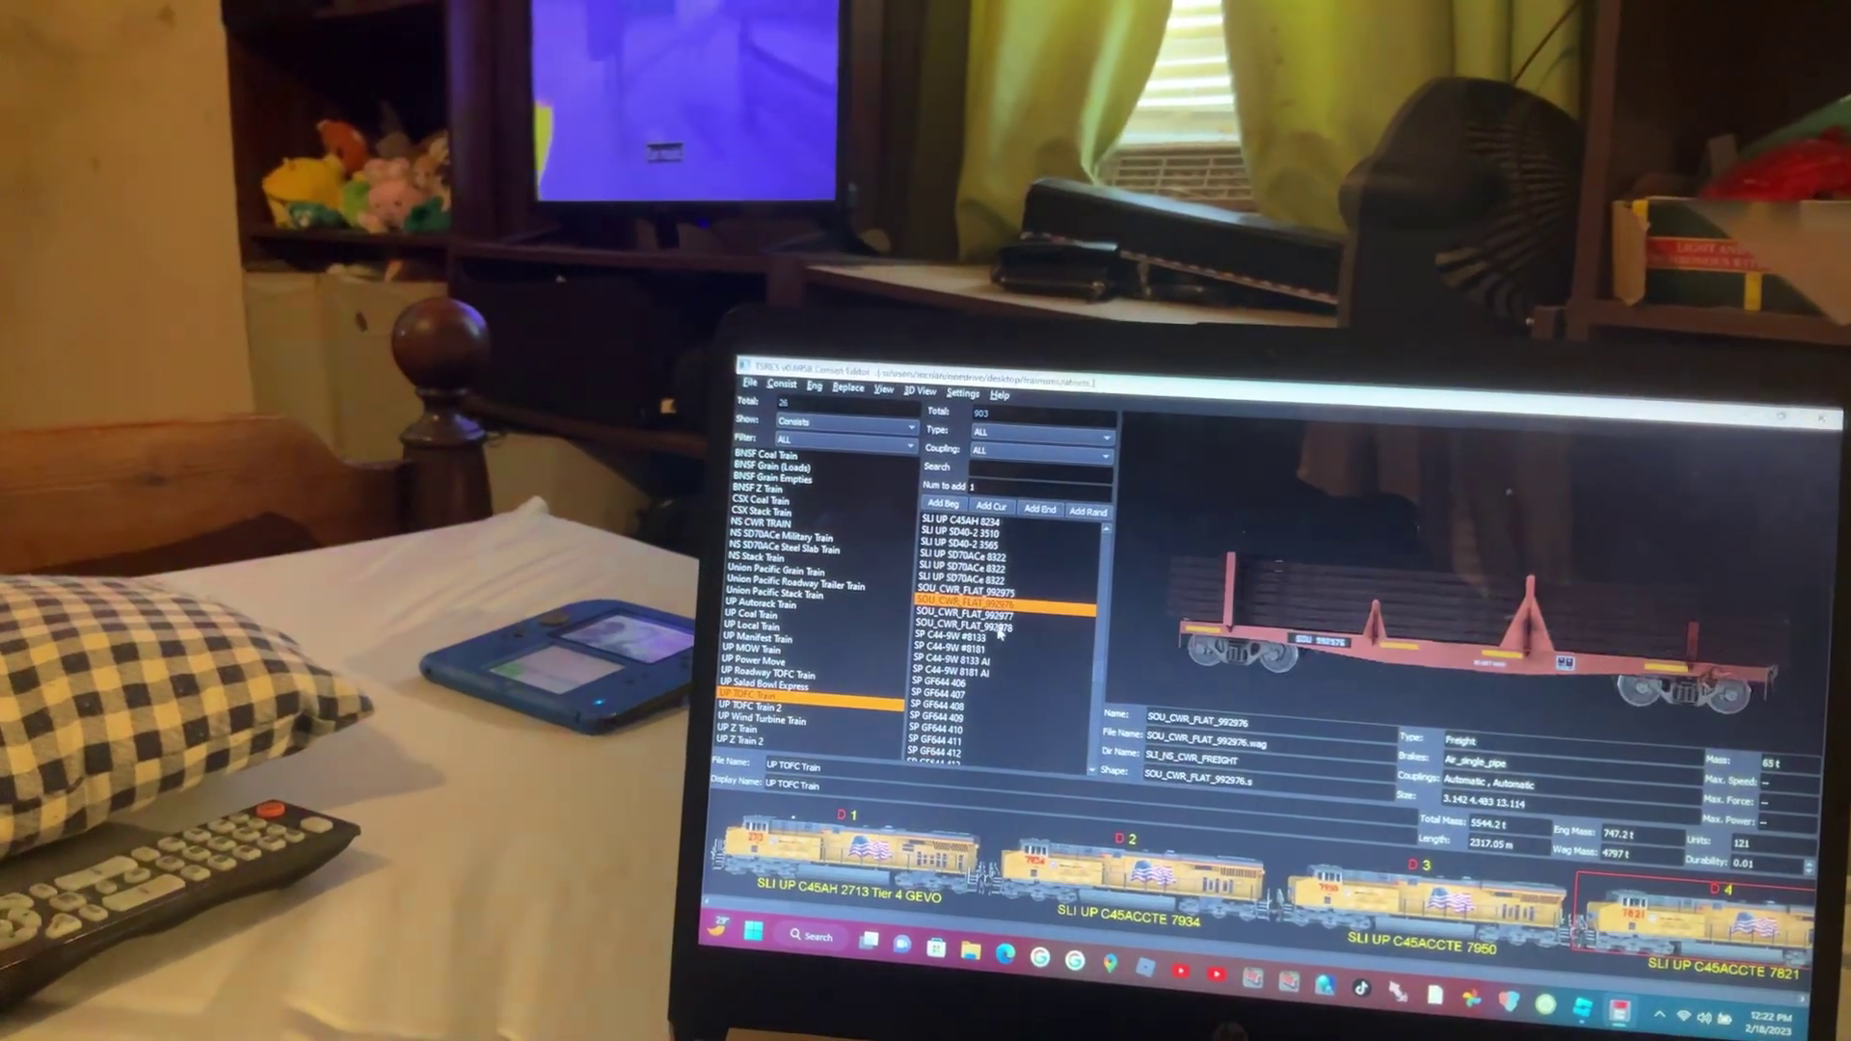
Preview the SP C44-9W #8133 locomotive from the asset list.
left_click(998, 637)
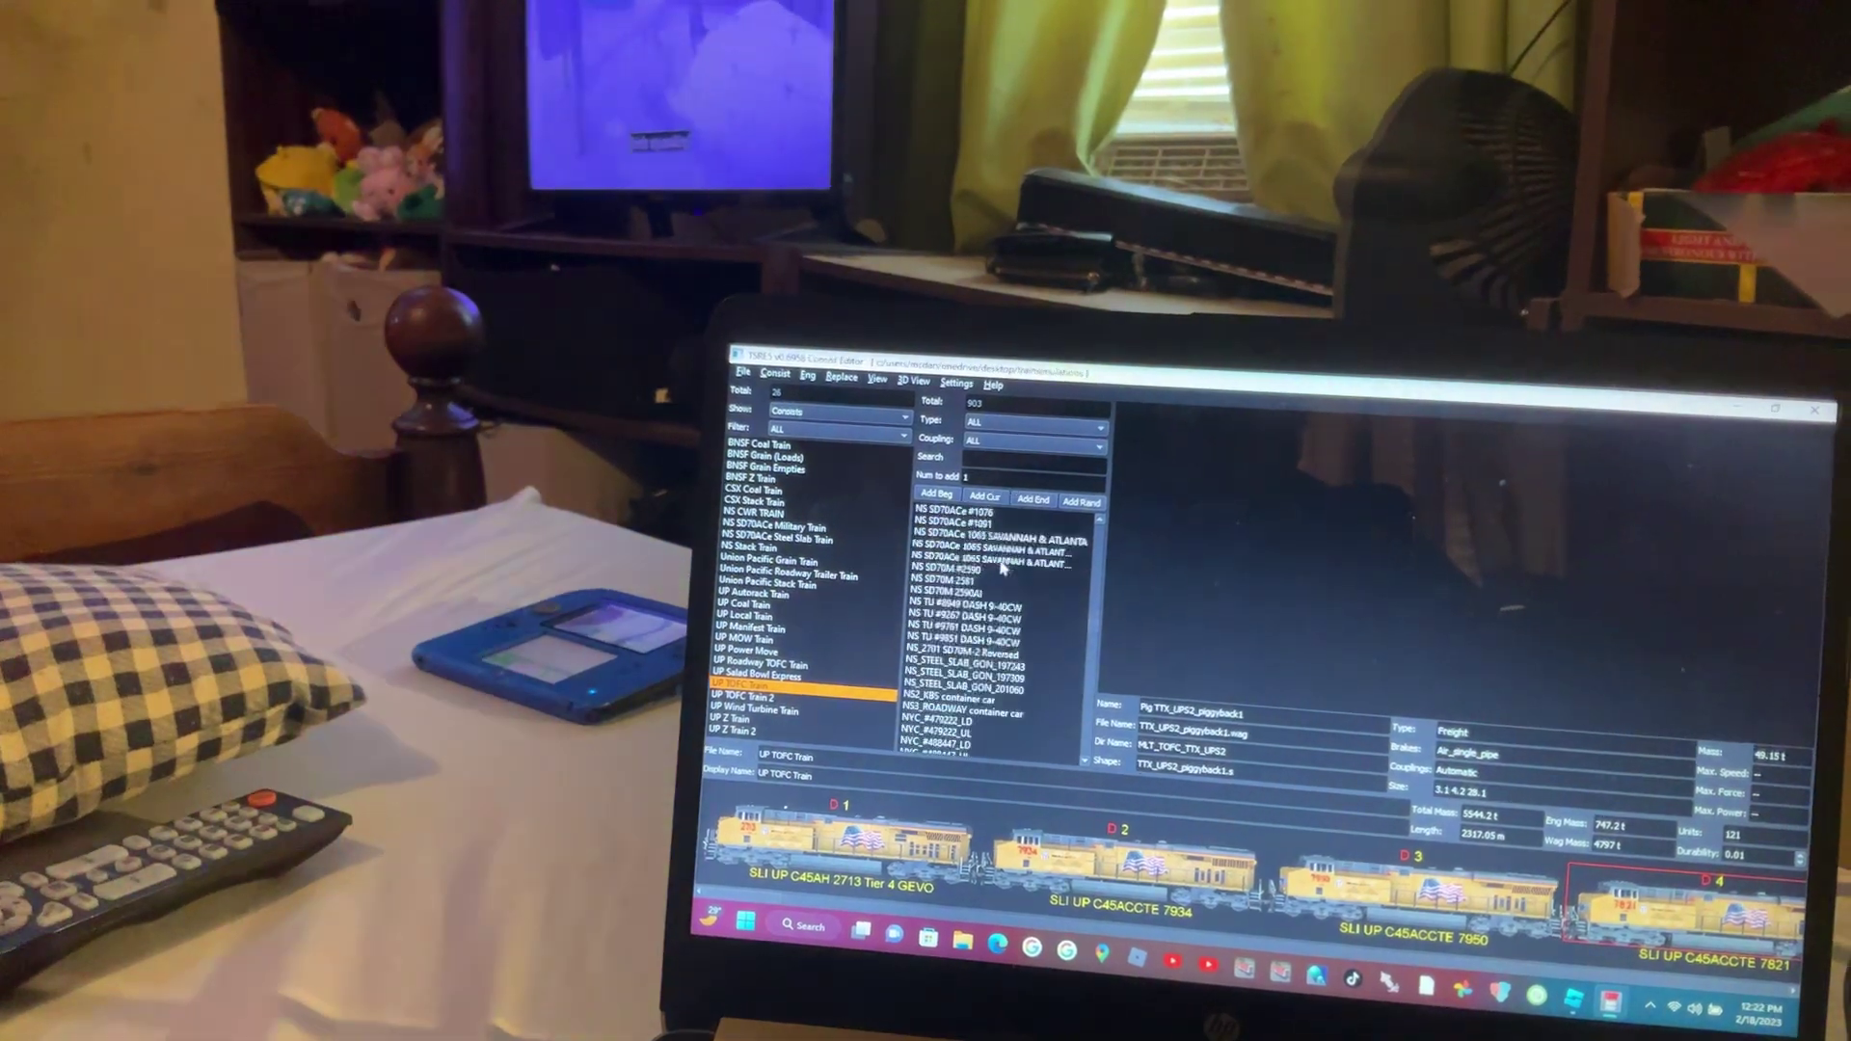
scroll(1022, 583, "up", 5)
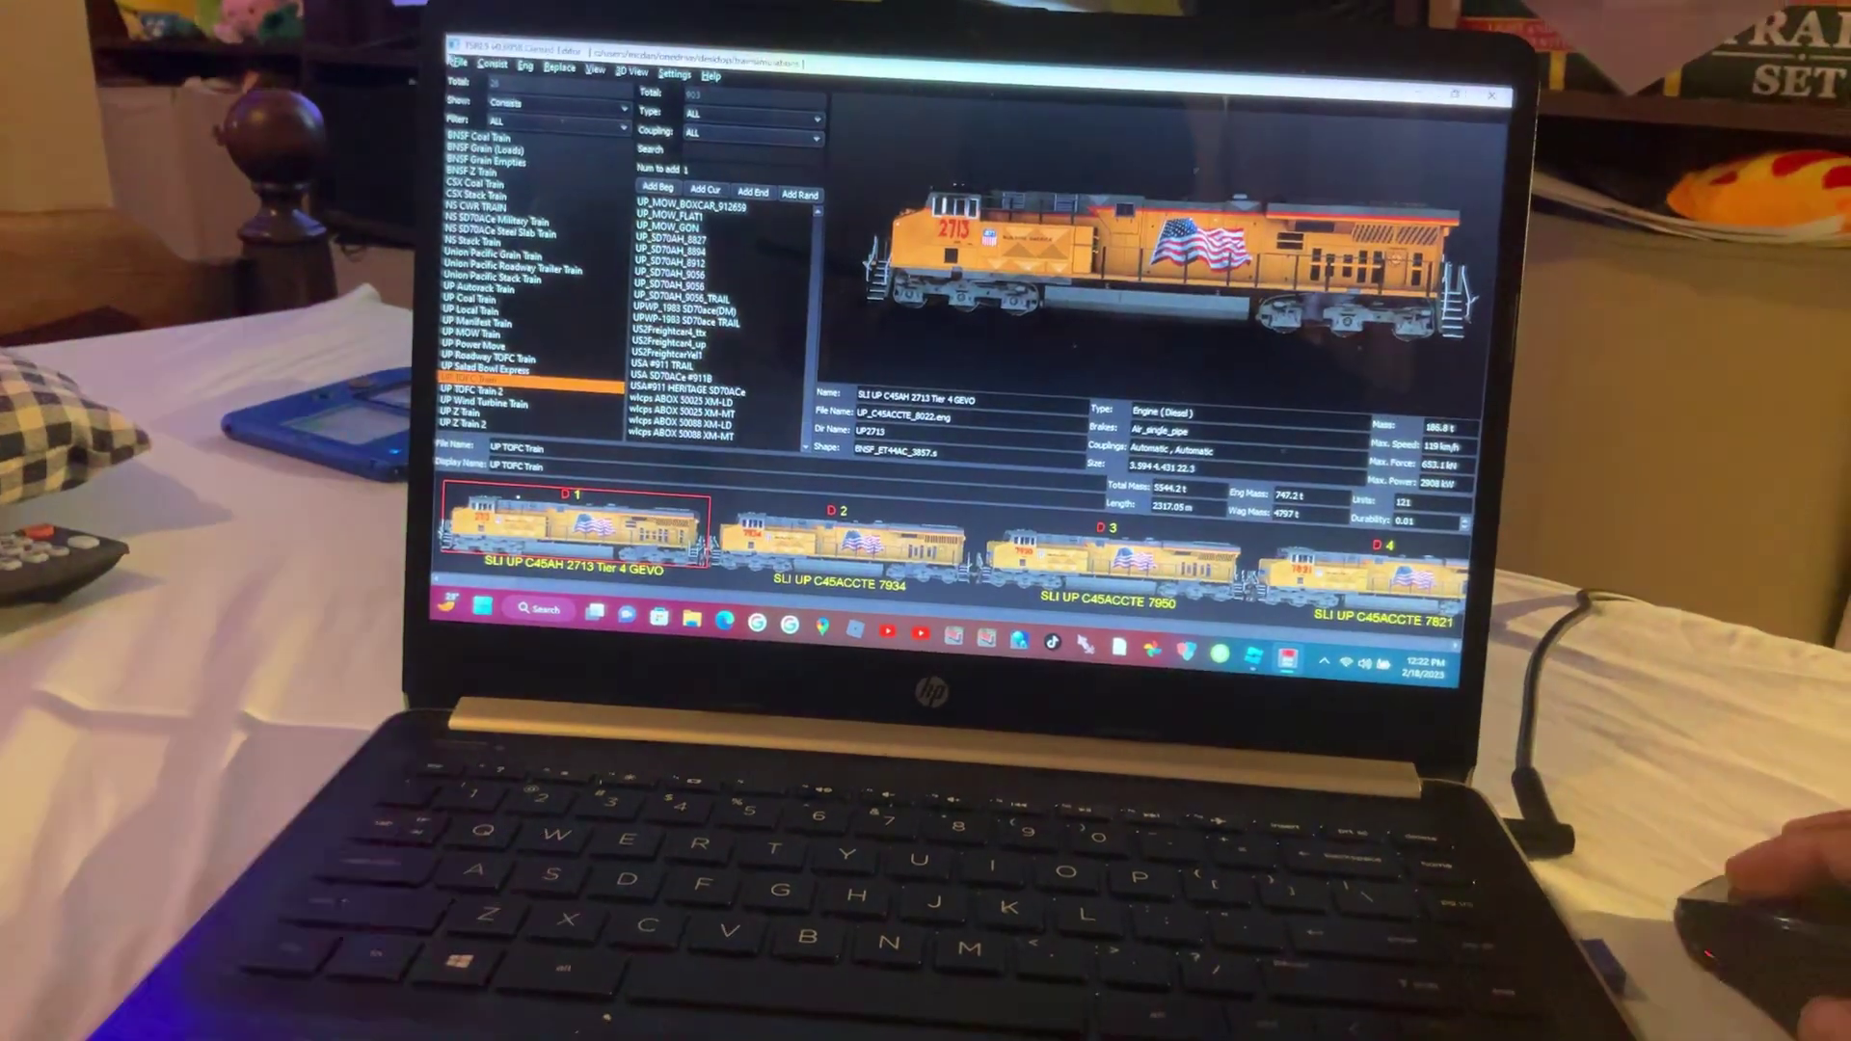
key("Return")
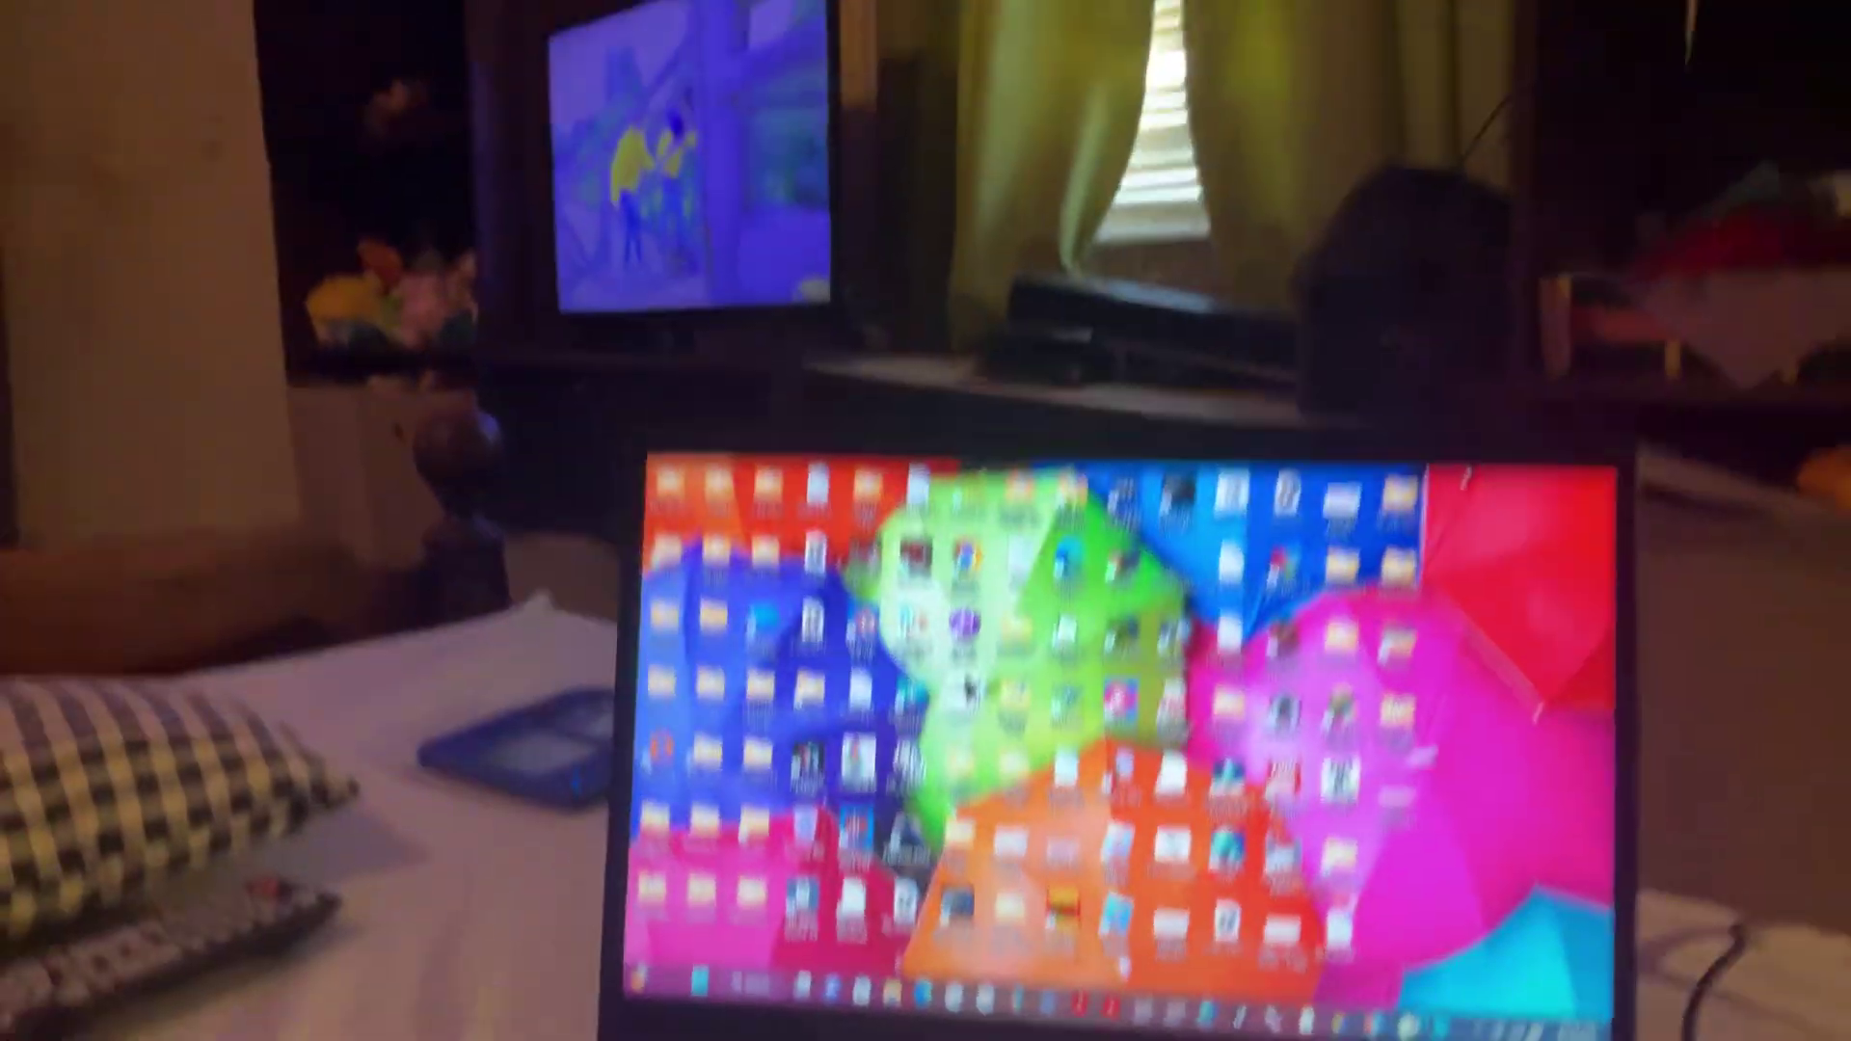
left_click(1254, 669)
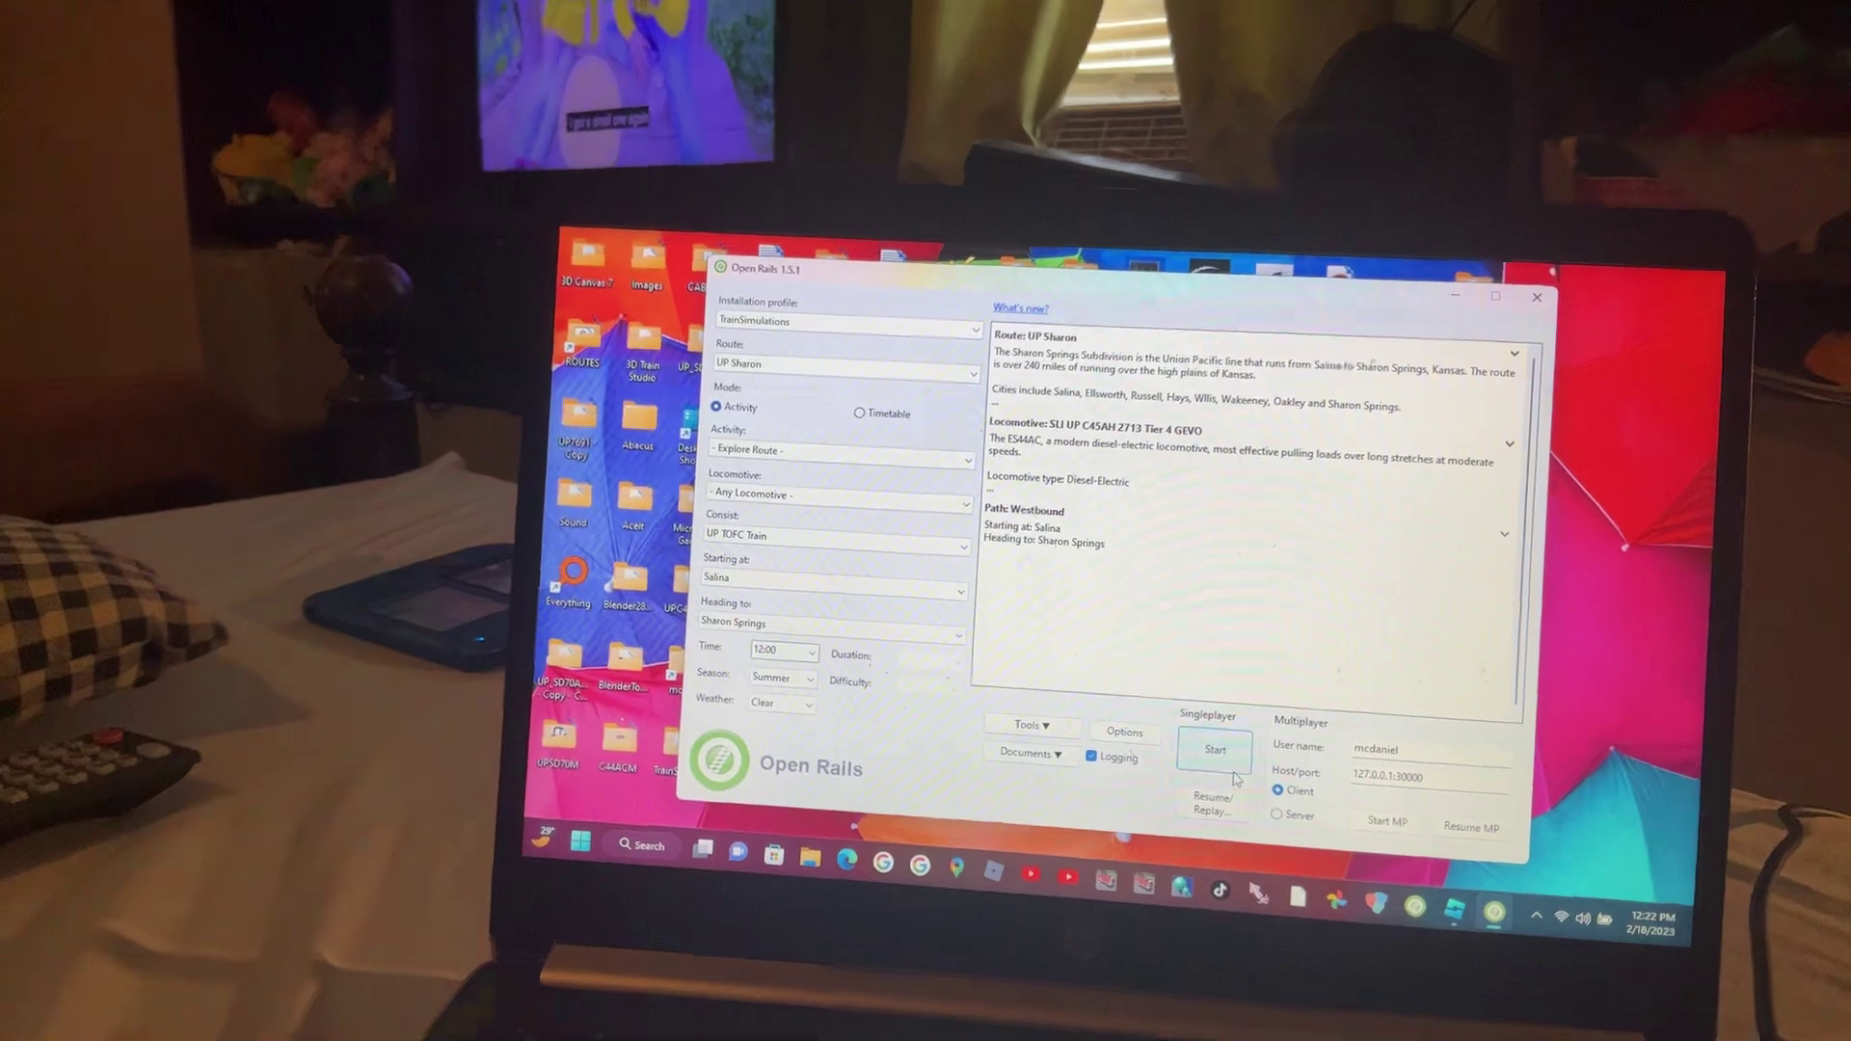
left_click(1099, 734)
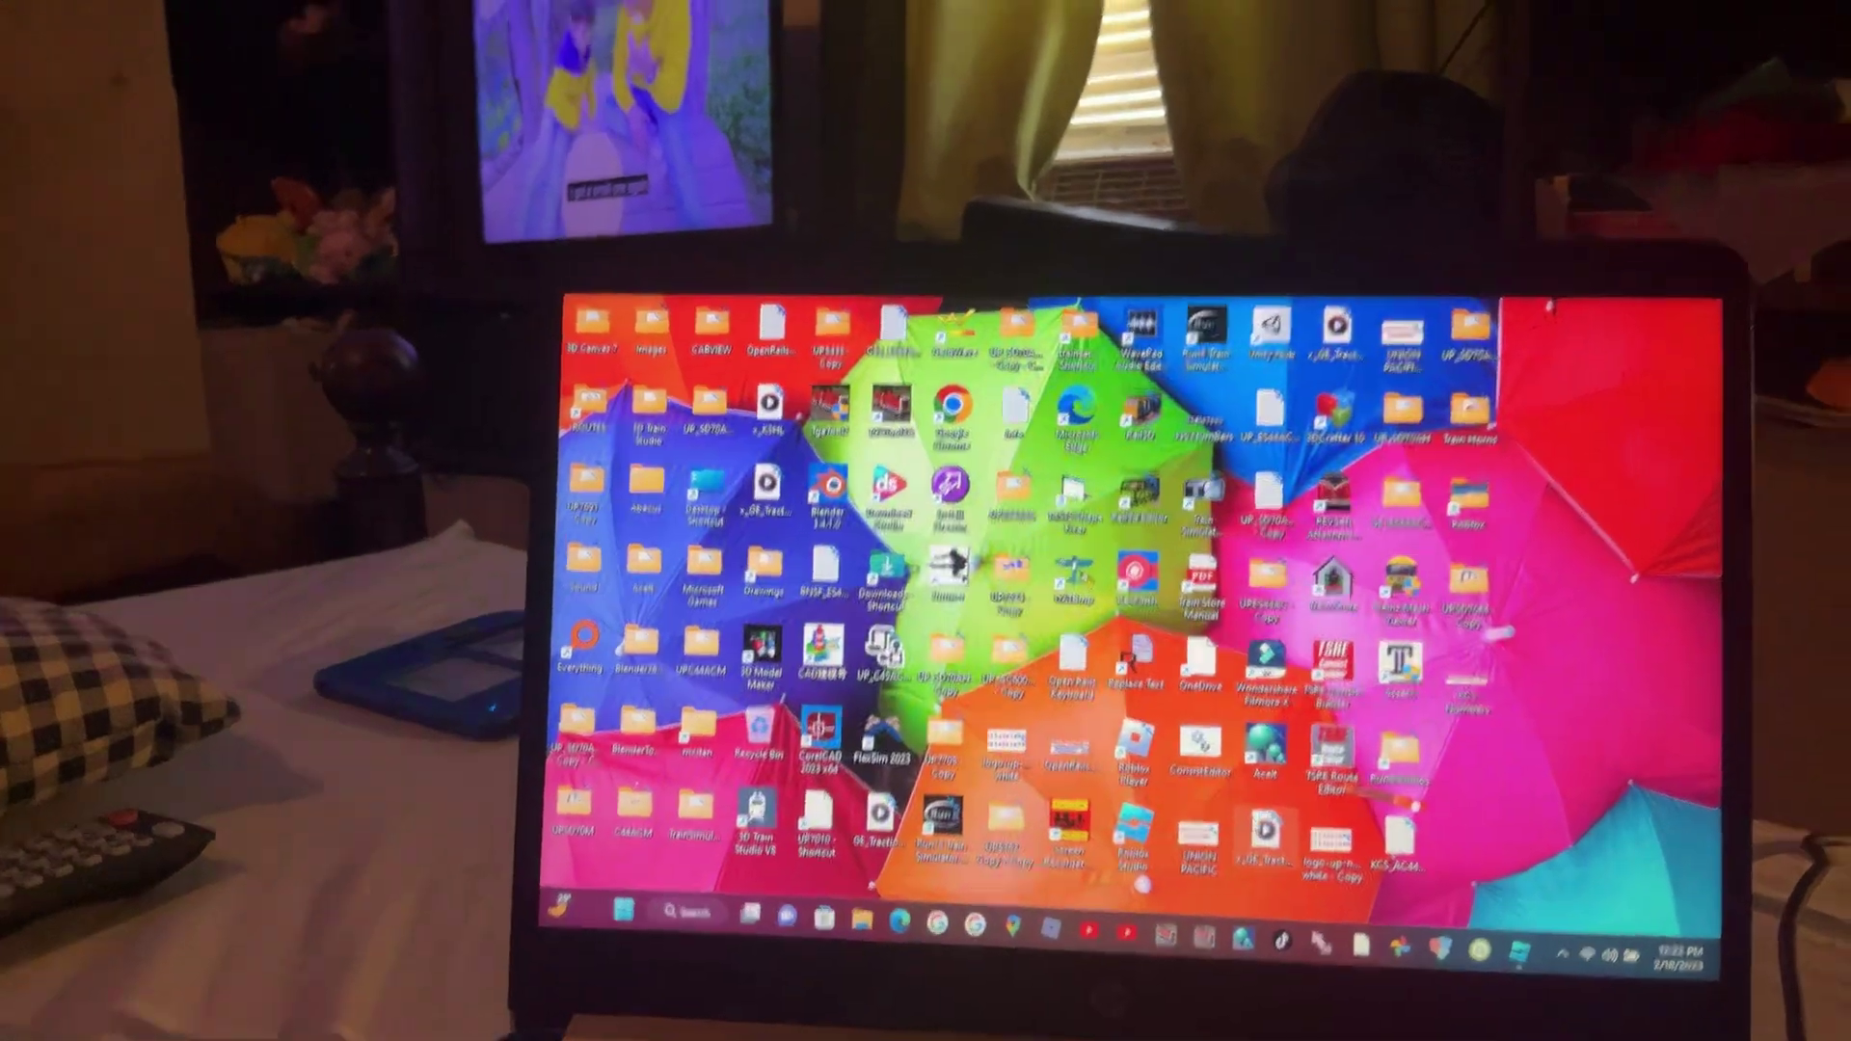